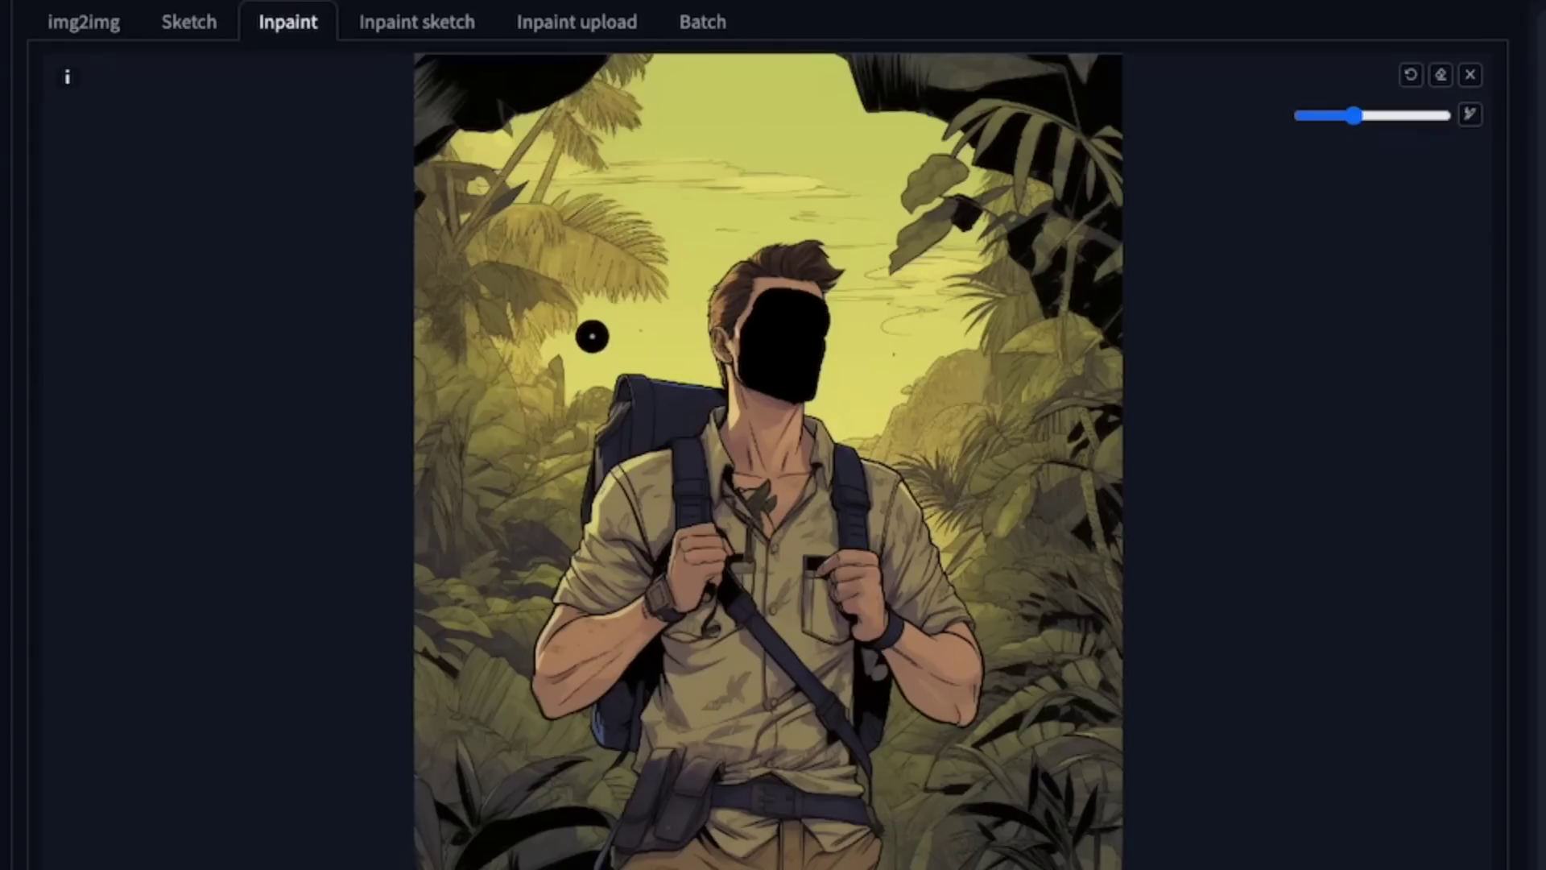
# Step: Restrict the inpaint area to Only masked and choose the DPM++ 2M Karras sampling method
pyautogui.scroll(-10, 335, 342)
pyautogui.scroll(-3, 335, 344)
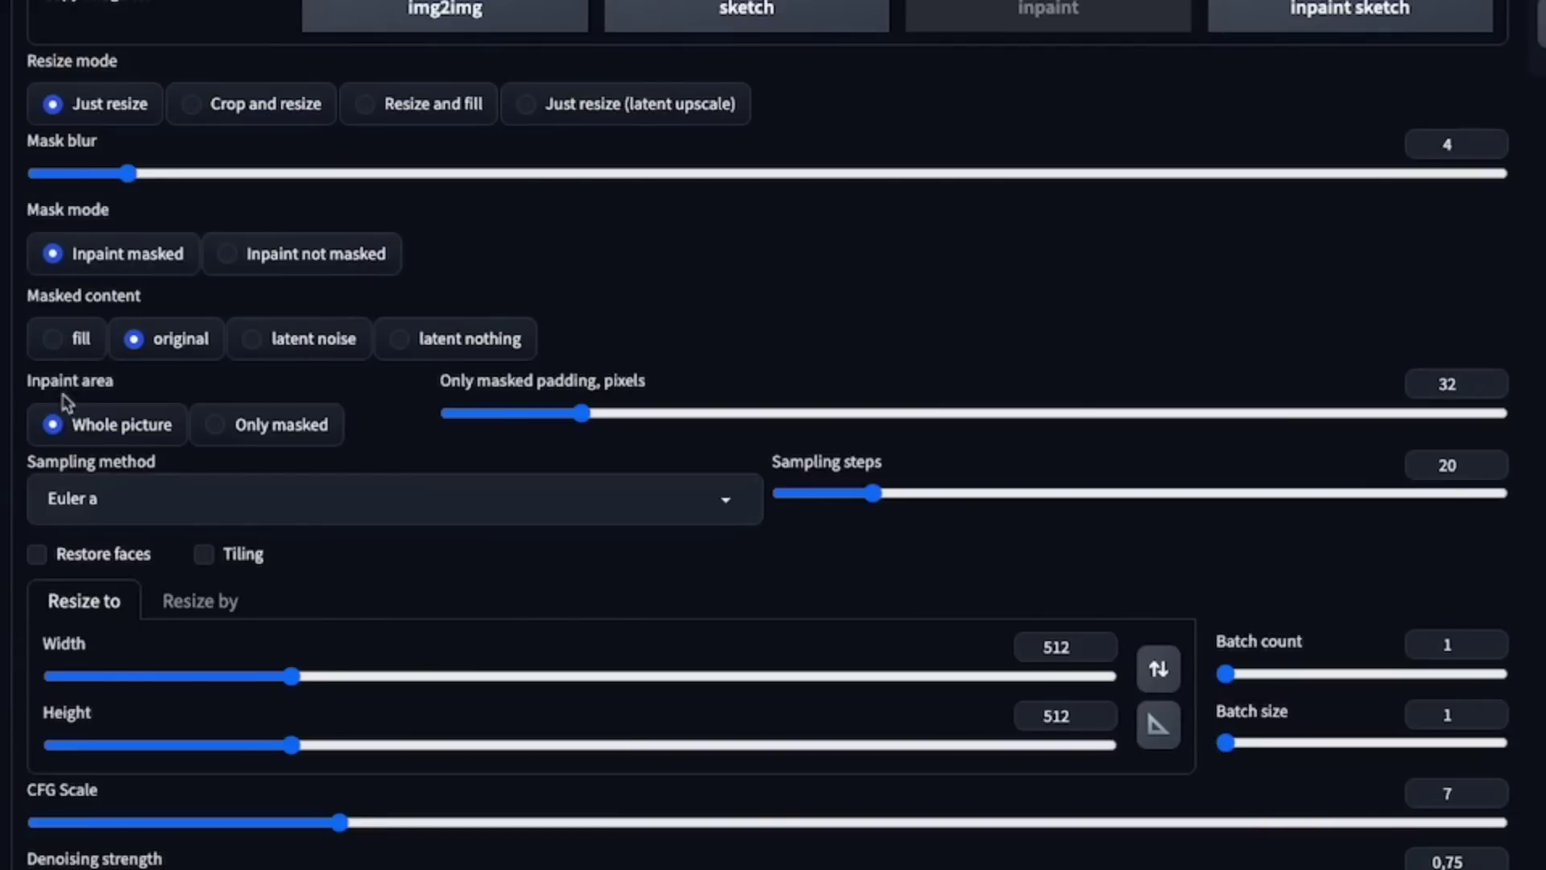
pyautogui.scroll(-1, 62, 404)
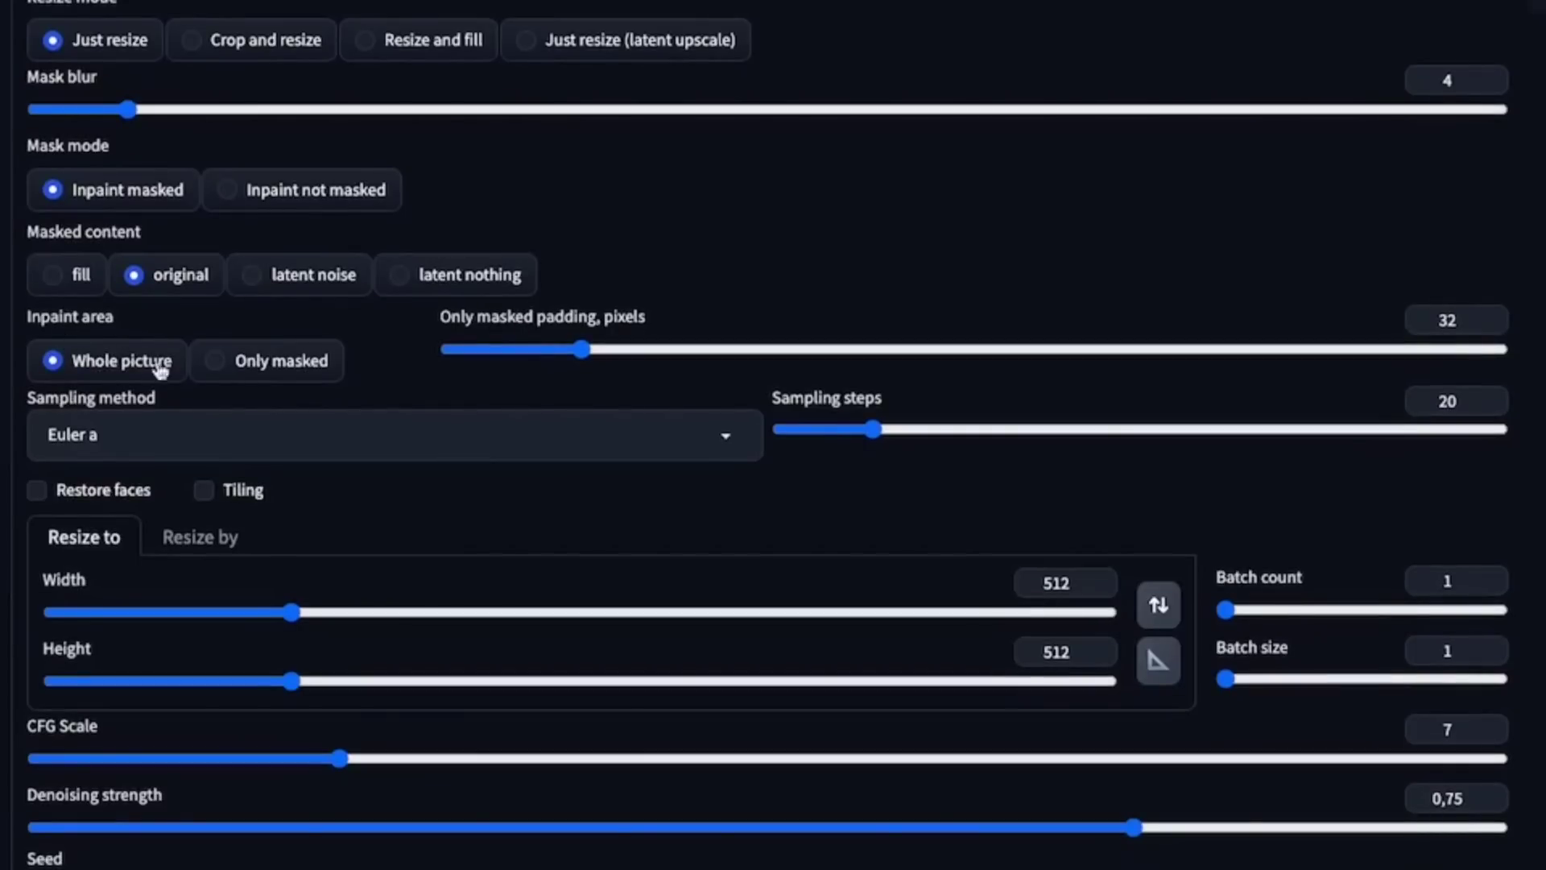
pyautogui.click(214, 360)
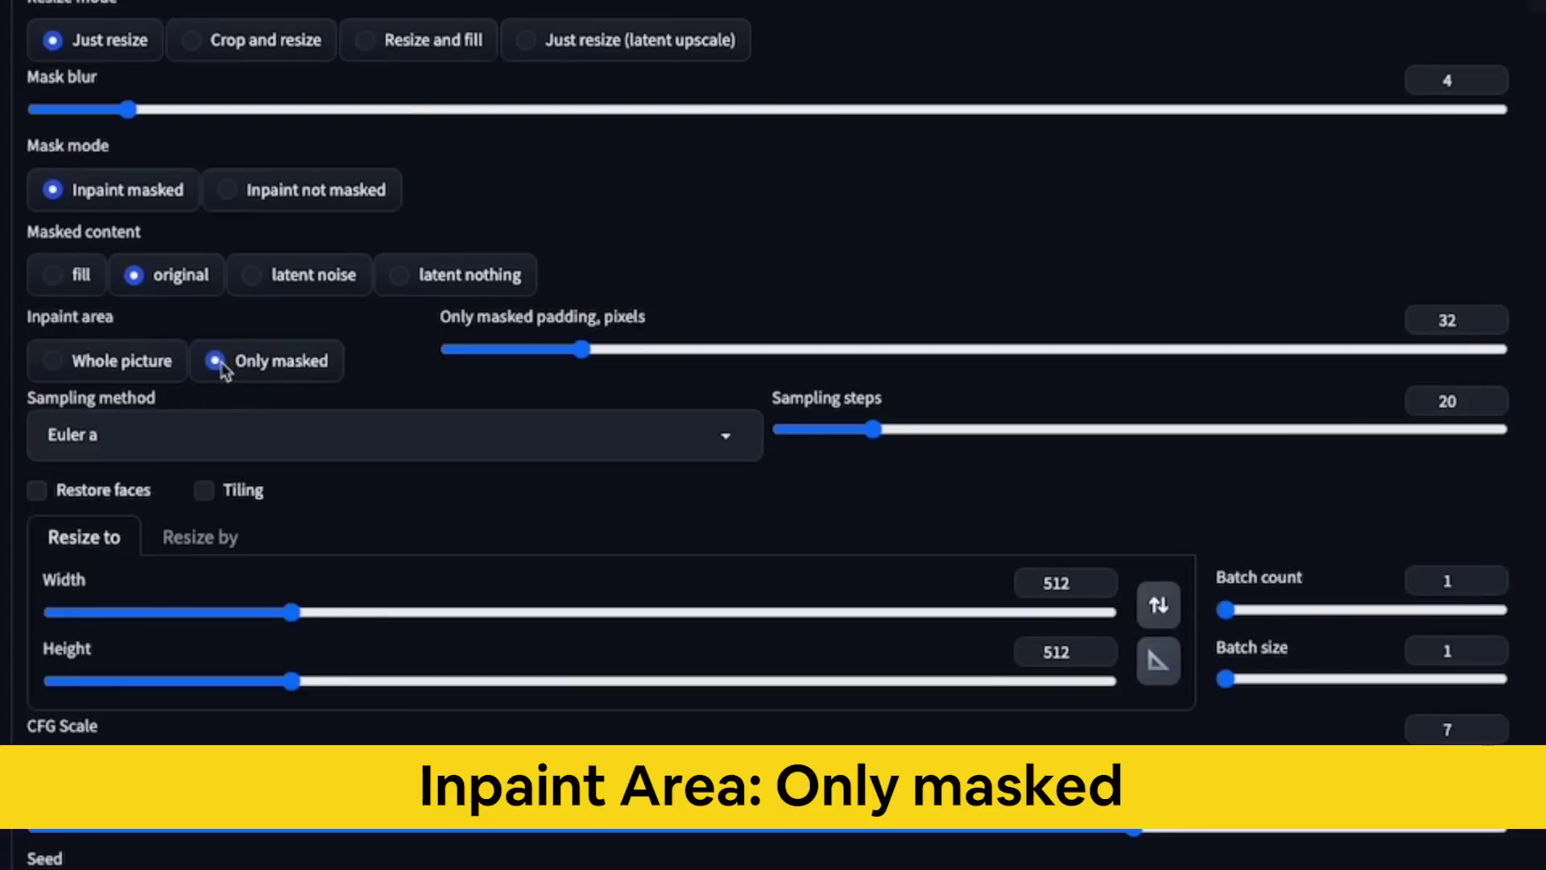
pyautogui.click(122, 435)
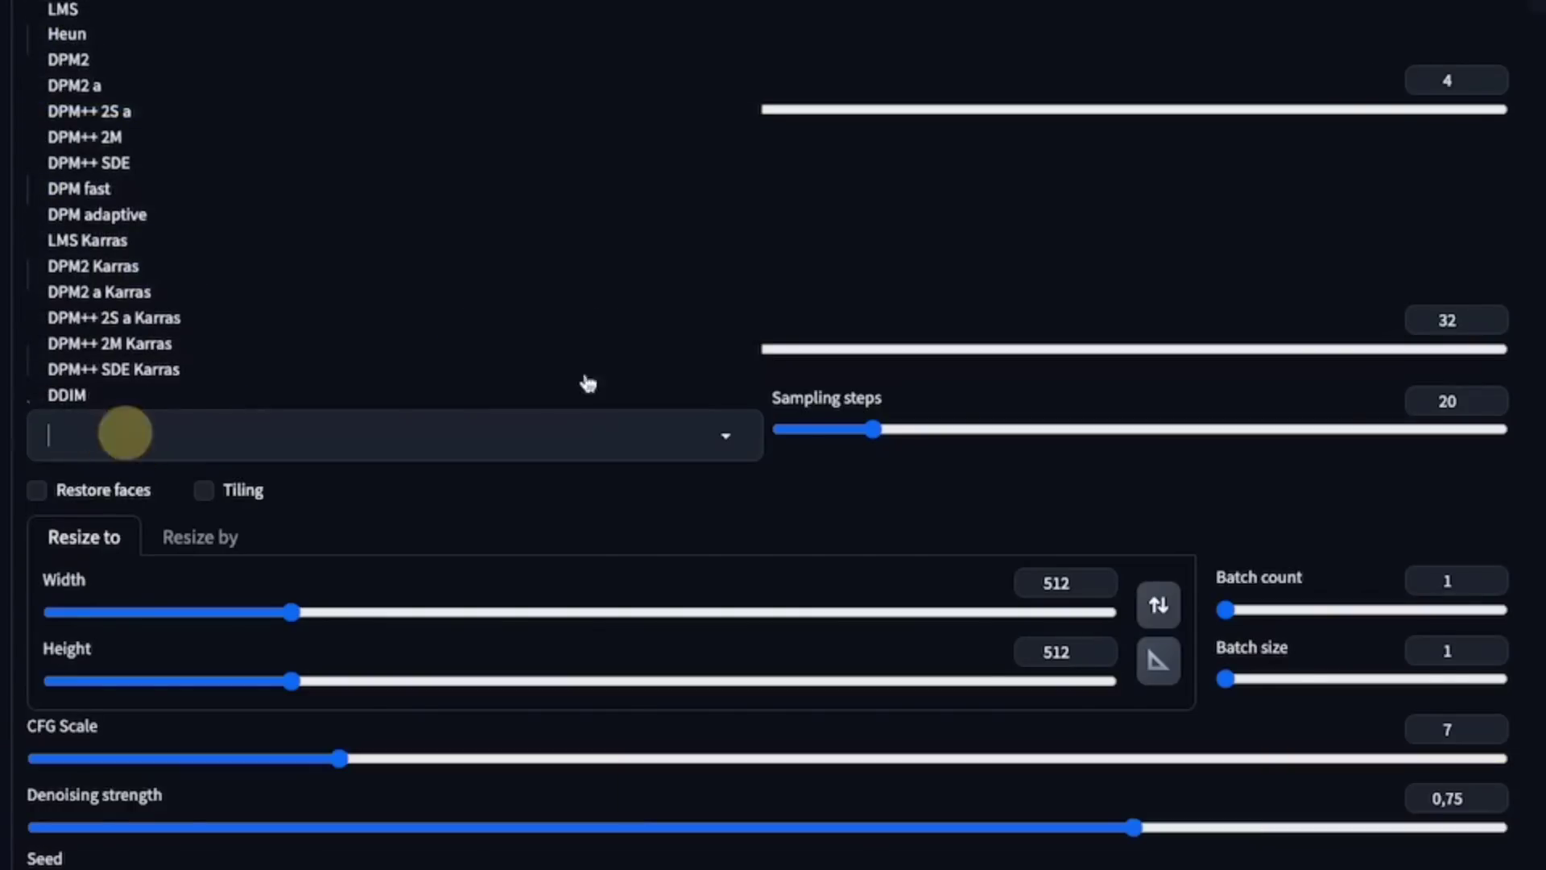
pyautogui.click(103, 346)
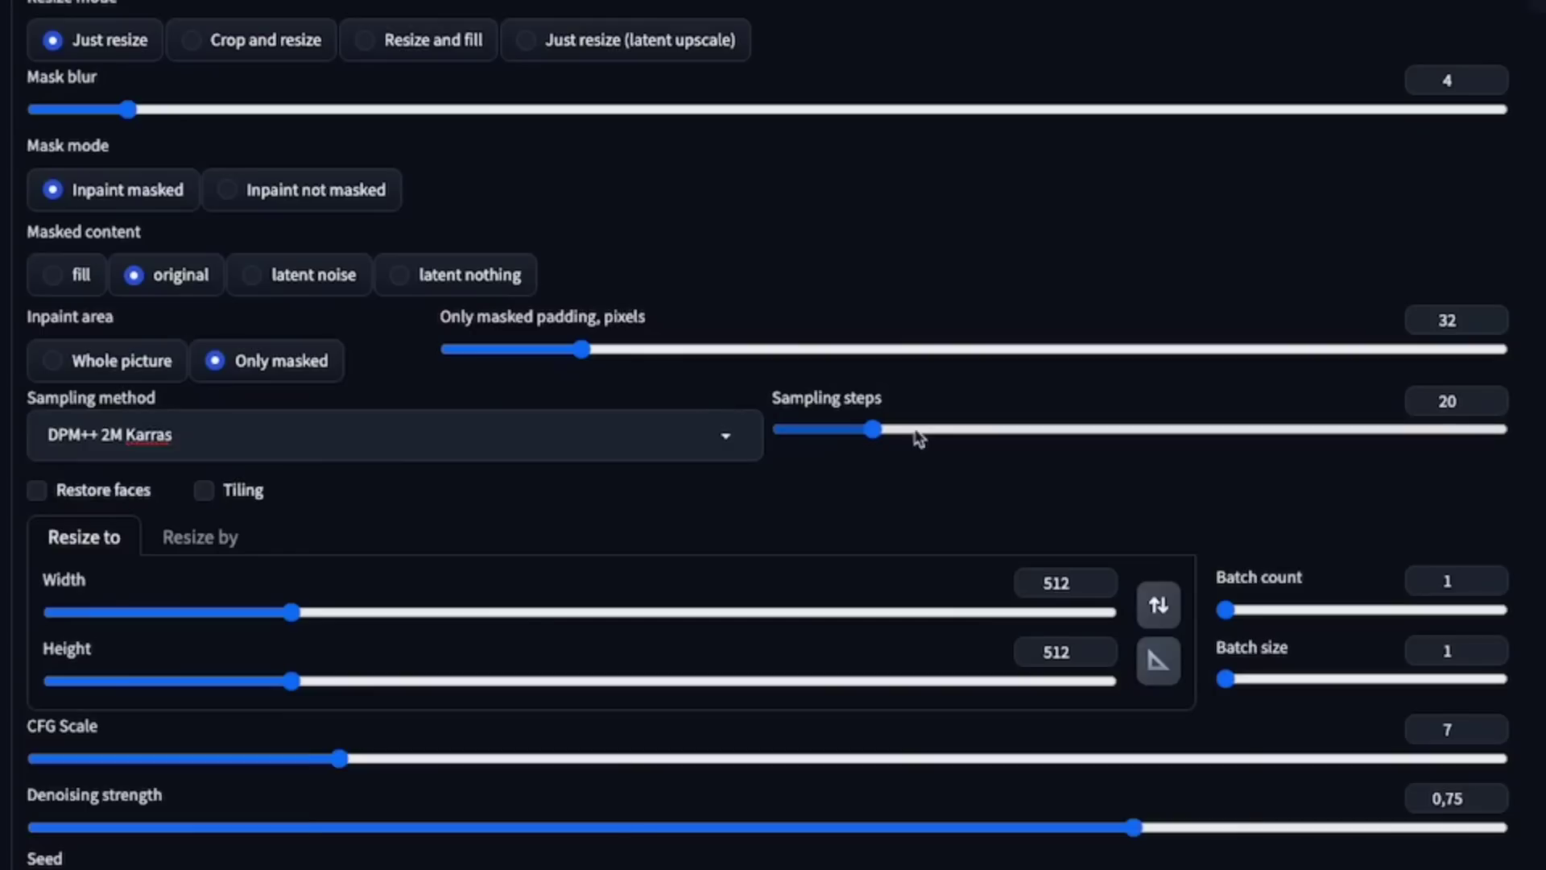
# Step: Review the sampling steps, batch size and CFG scale settings for the face swap
pyautogui.doubleClick(1410, 399)
pyautogui.click(1229, 510)
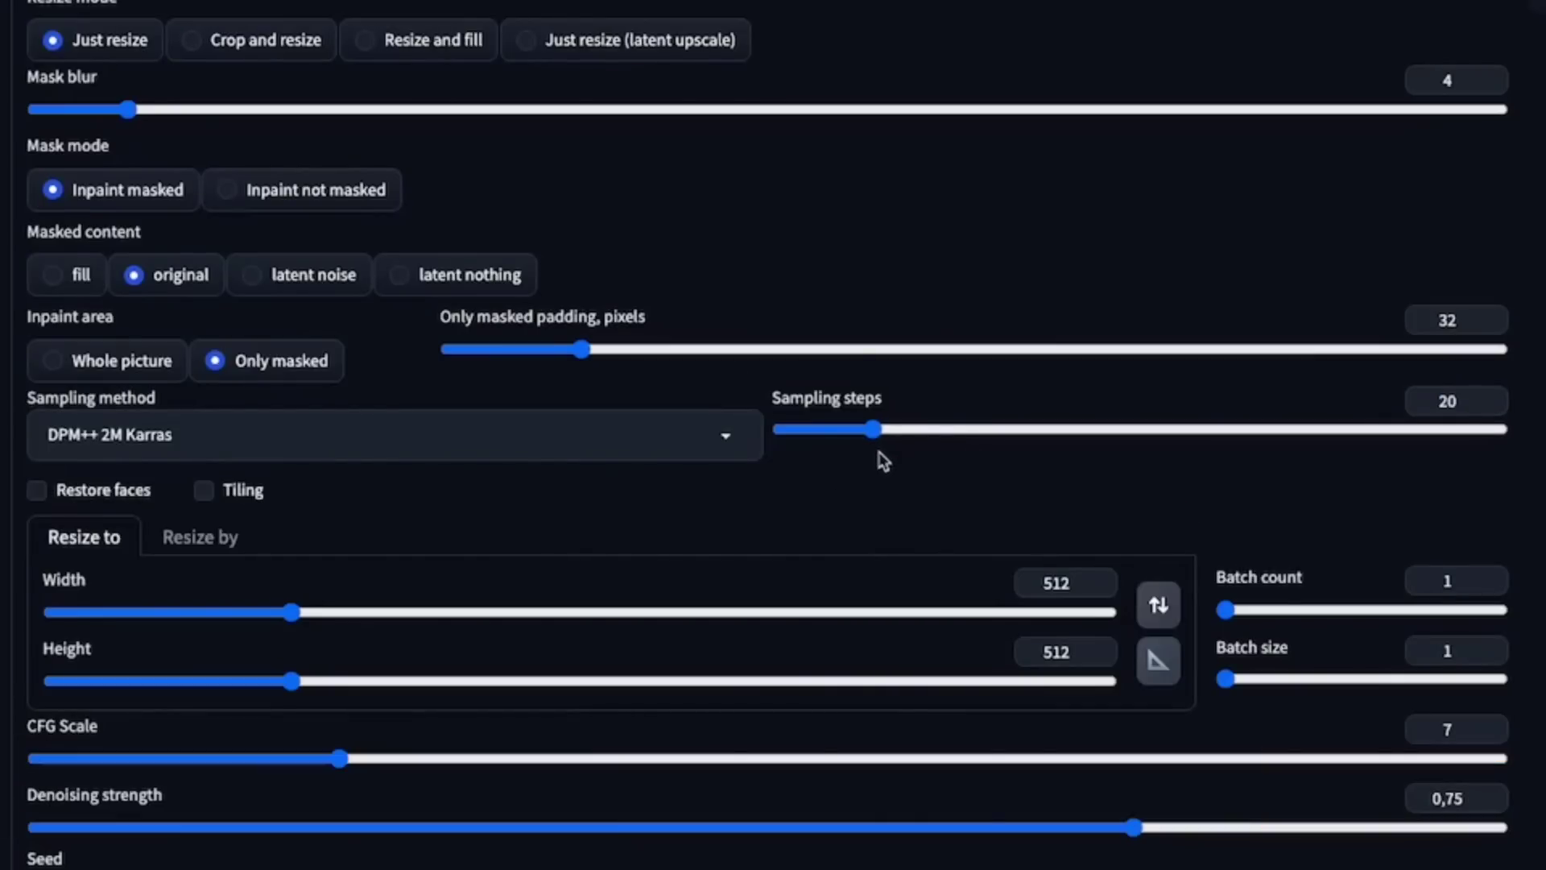
pyautogui.scroll(-1, 269, 477)
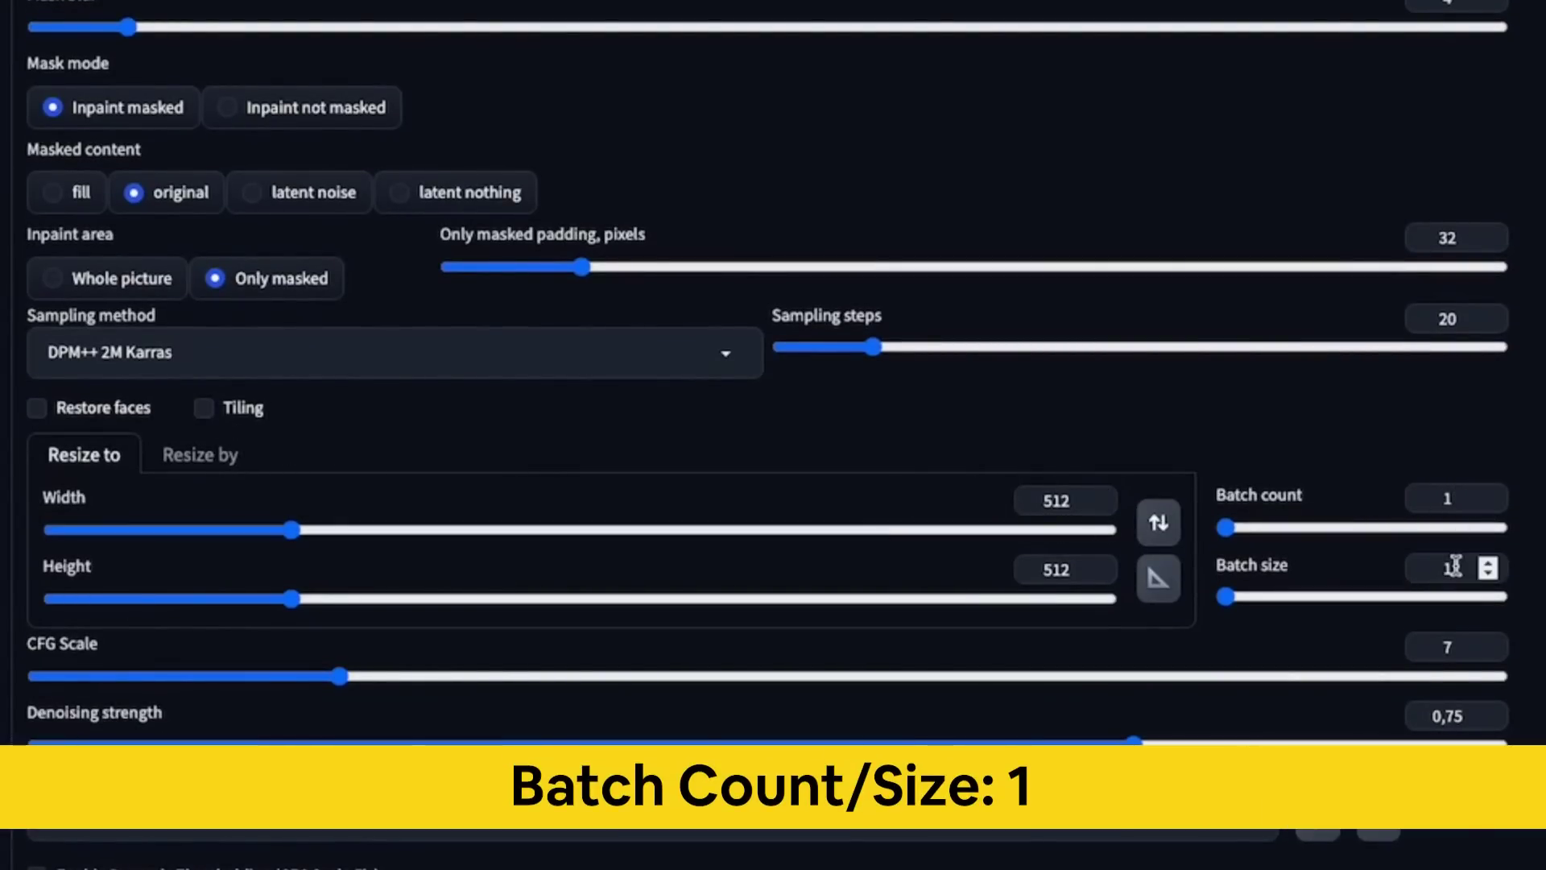
pyautogui.doubleClick(1410, 574)
pyautogui.click(1254, 622)
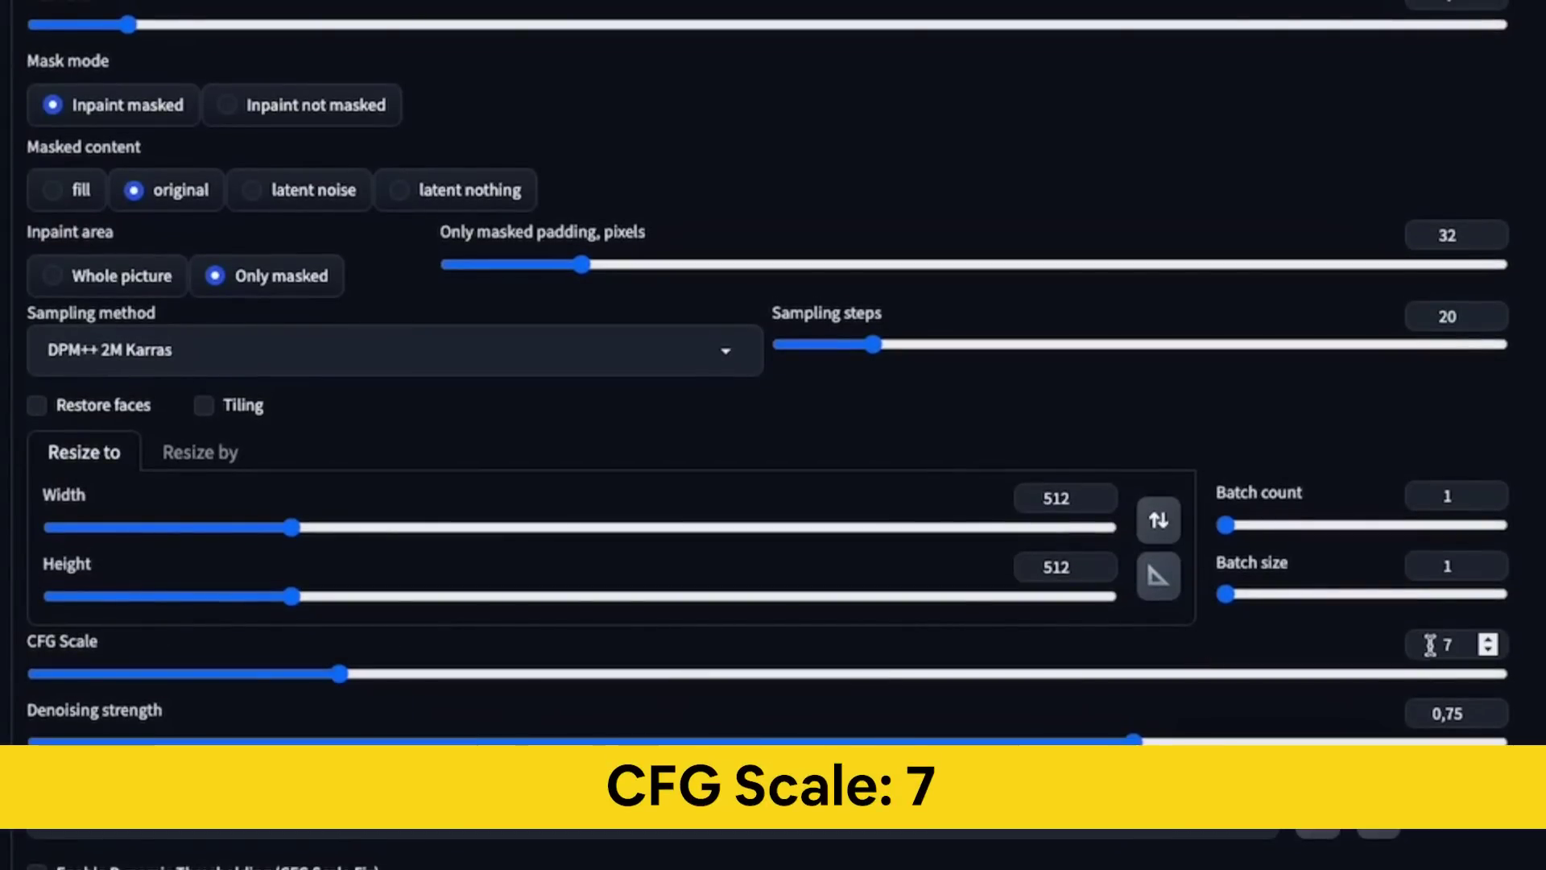
pyautogui.click(1456, 644)
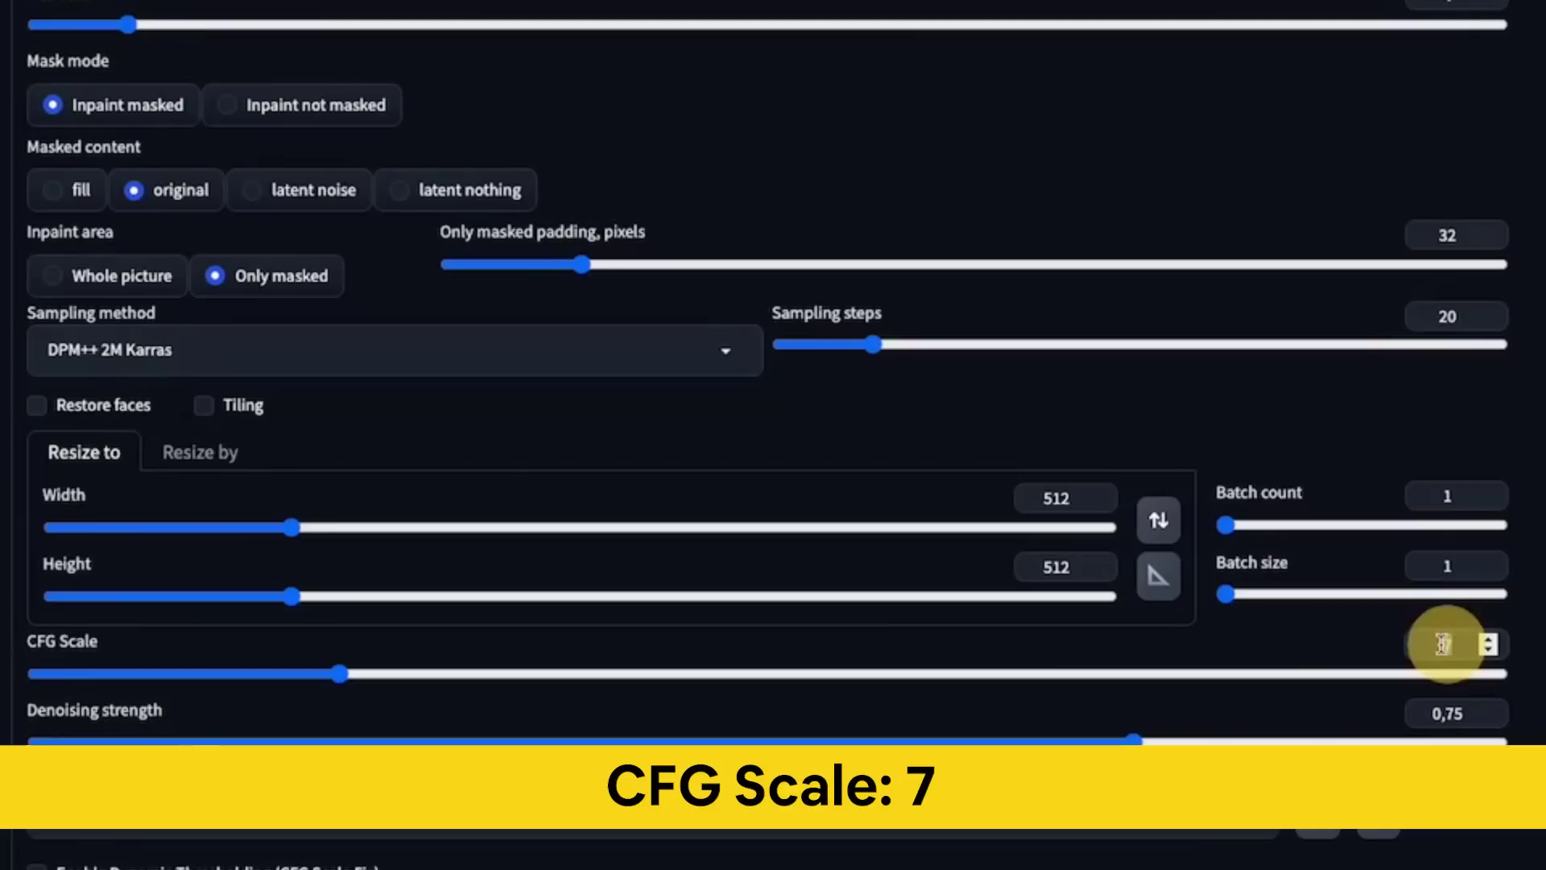
pyautogui.click(419, 640)
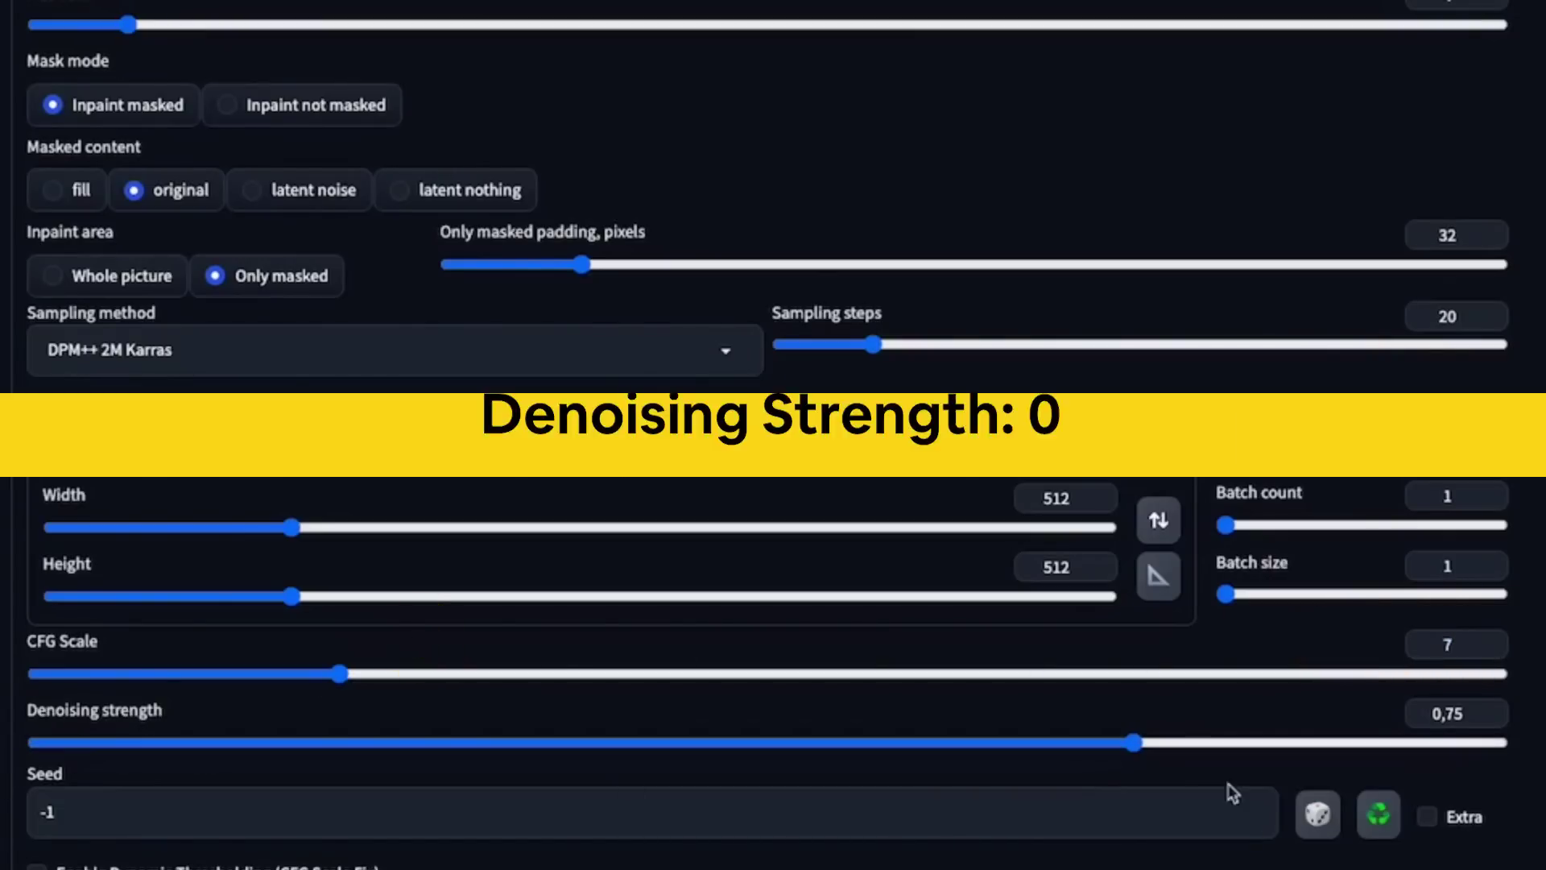
# Step: Set the denoising strength to 0
pyautogui.moveTo(1466, 715); pyautogui.dragTo(1400, 714)
pyautogui.write('0')
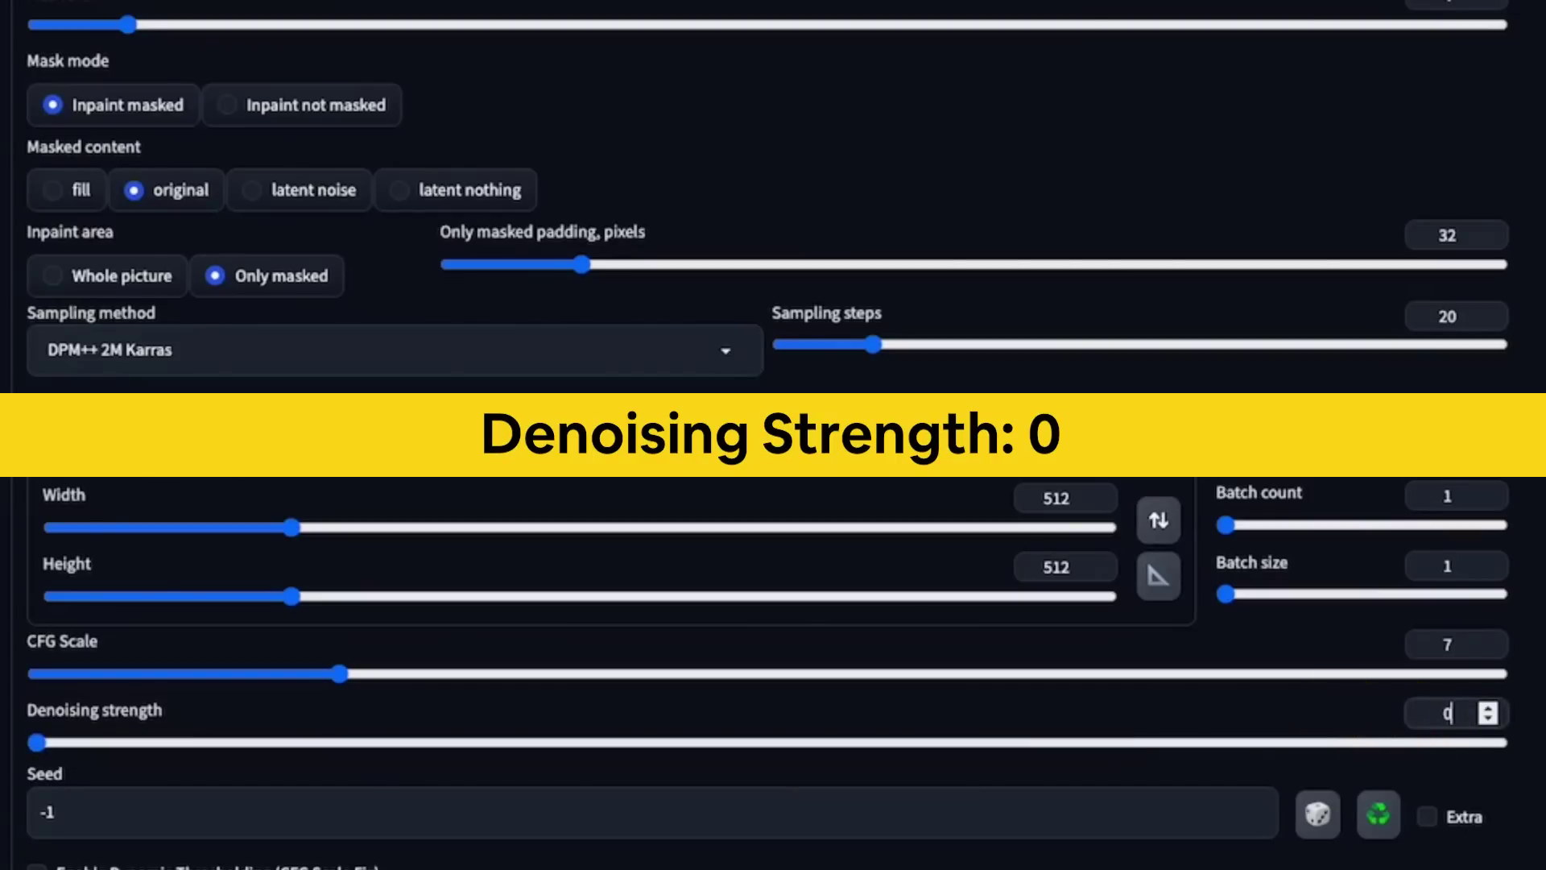
pyautogui.click(974, 699)
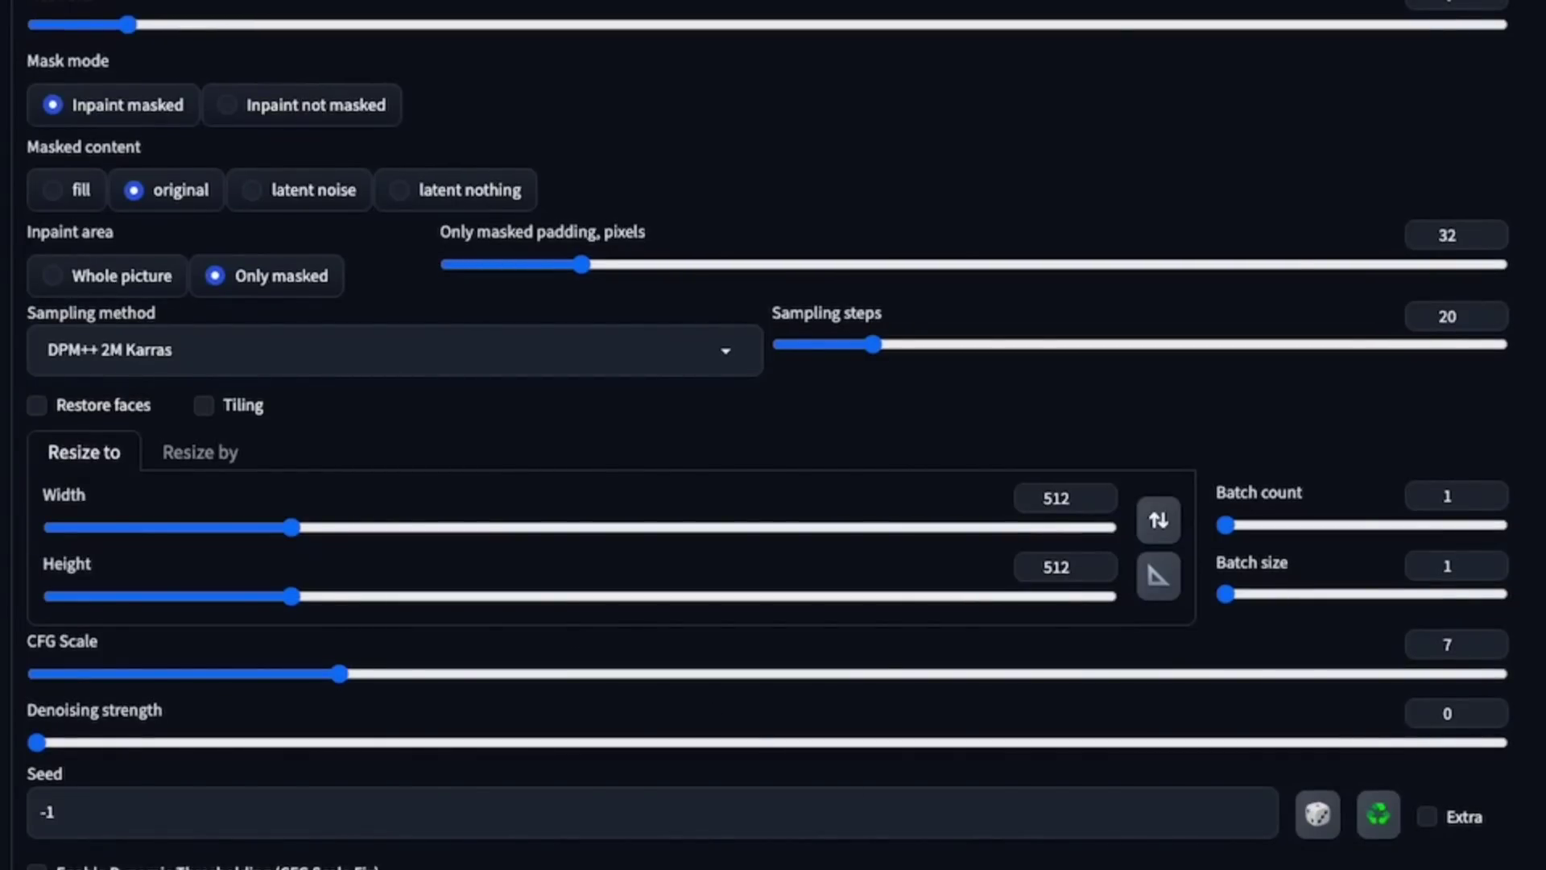
# Step: Load leo-source.png as the roop source image and enable roop
pyautogui.scroll(-8, 538, 733)
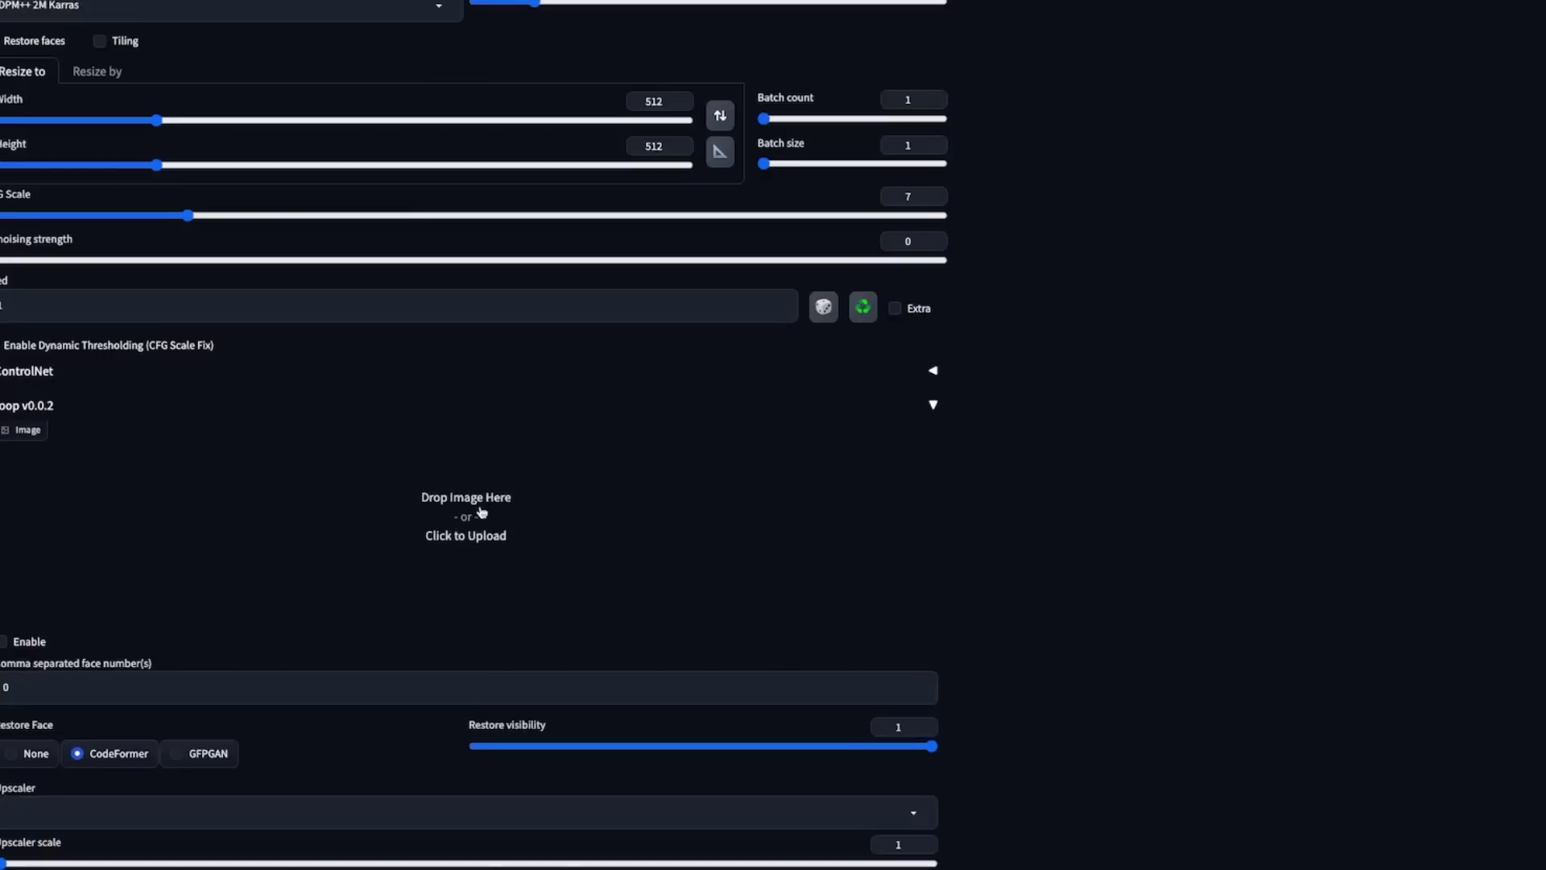
pyautogui.click(701, 516)
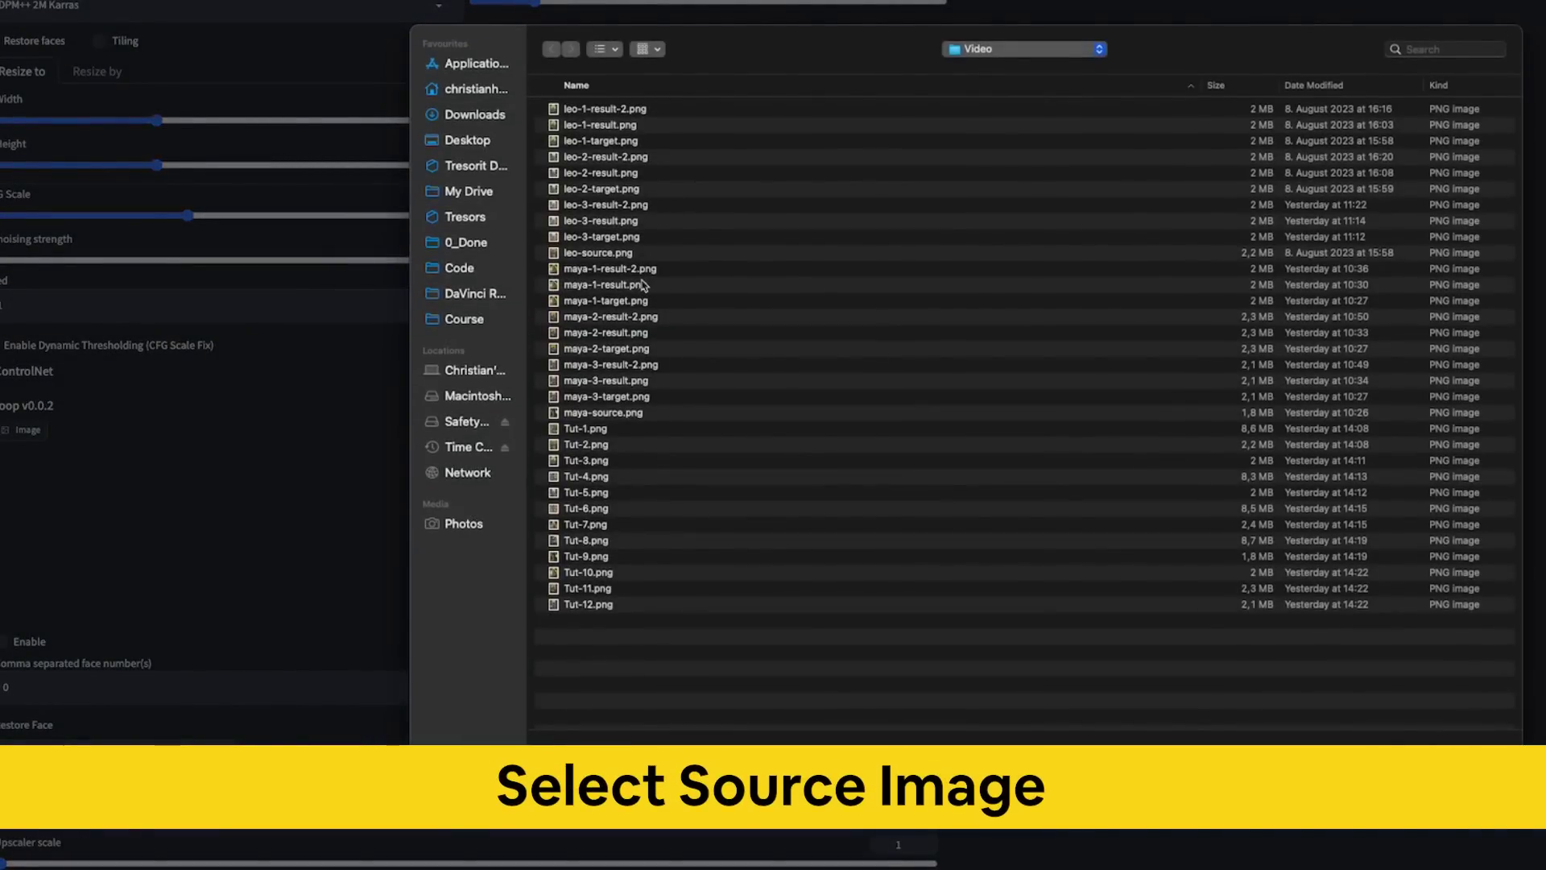
pyautogui.click(588, 252)
pyautogui.doubleClick(590, 252)
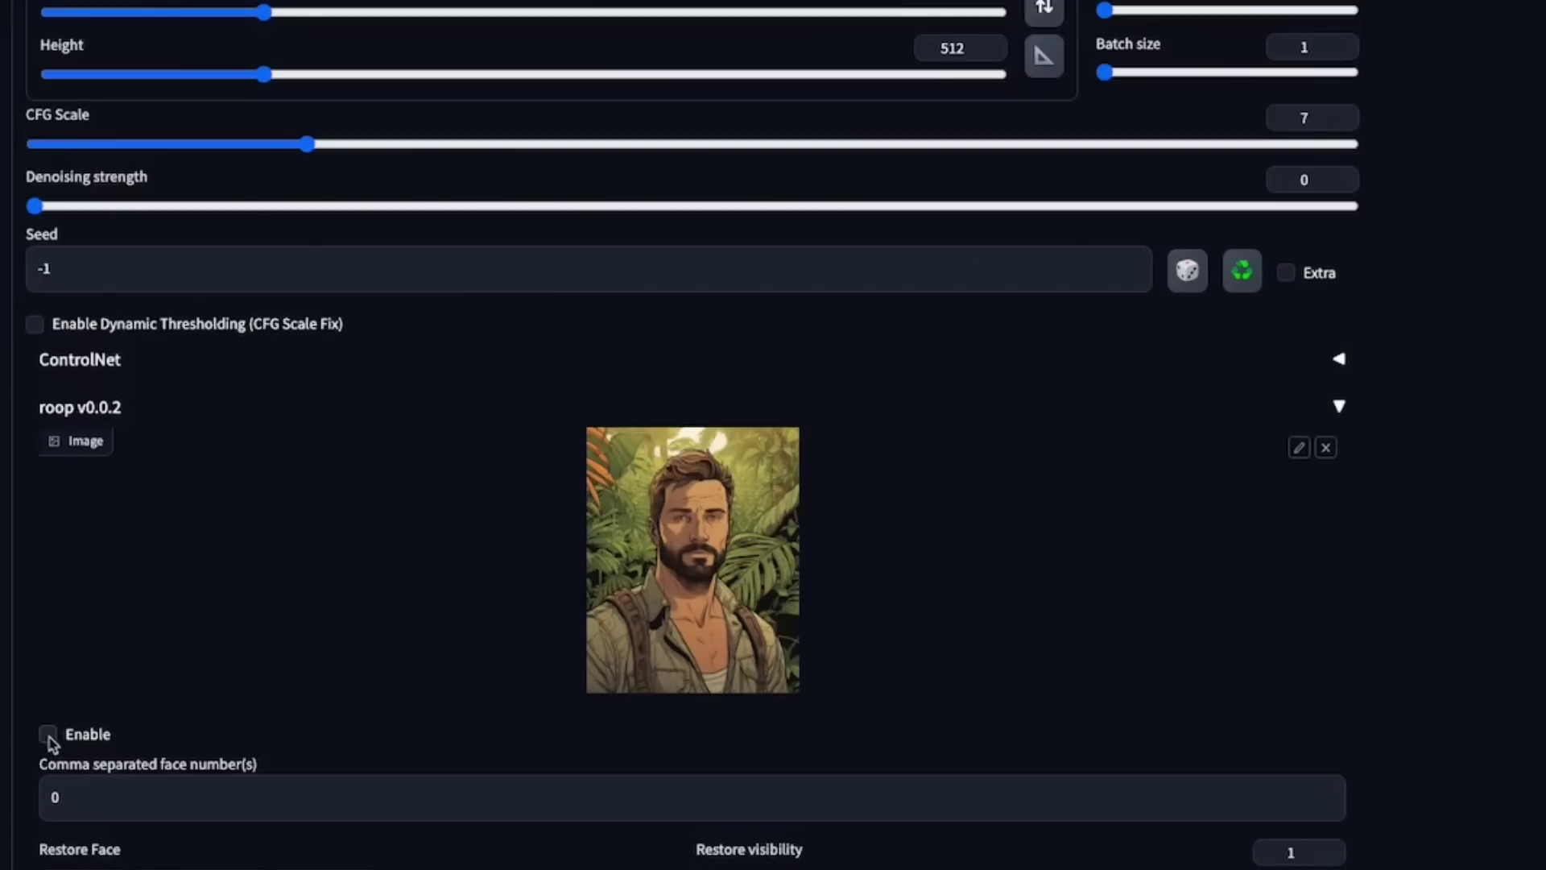
pyautogui.click(48, 736)
# Step: Generate the face-swapped image from the masked inpaint picture
pyautogui.scroll(-4, 448, 649)
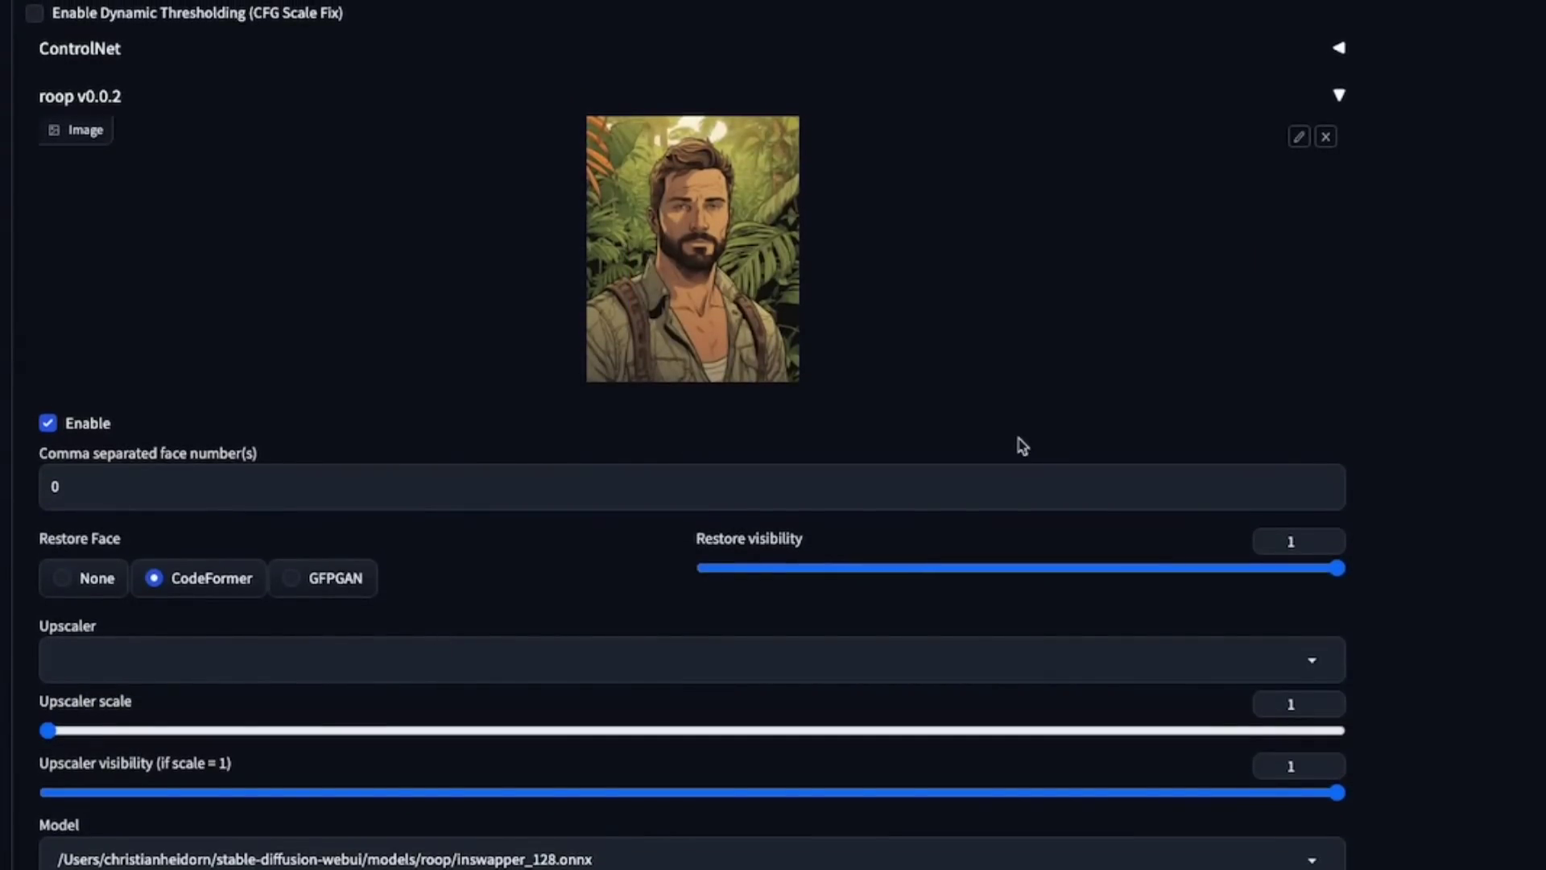
pyautogui.scroll(15, 1062, 444)
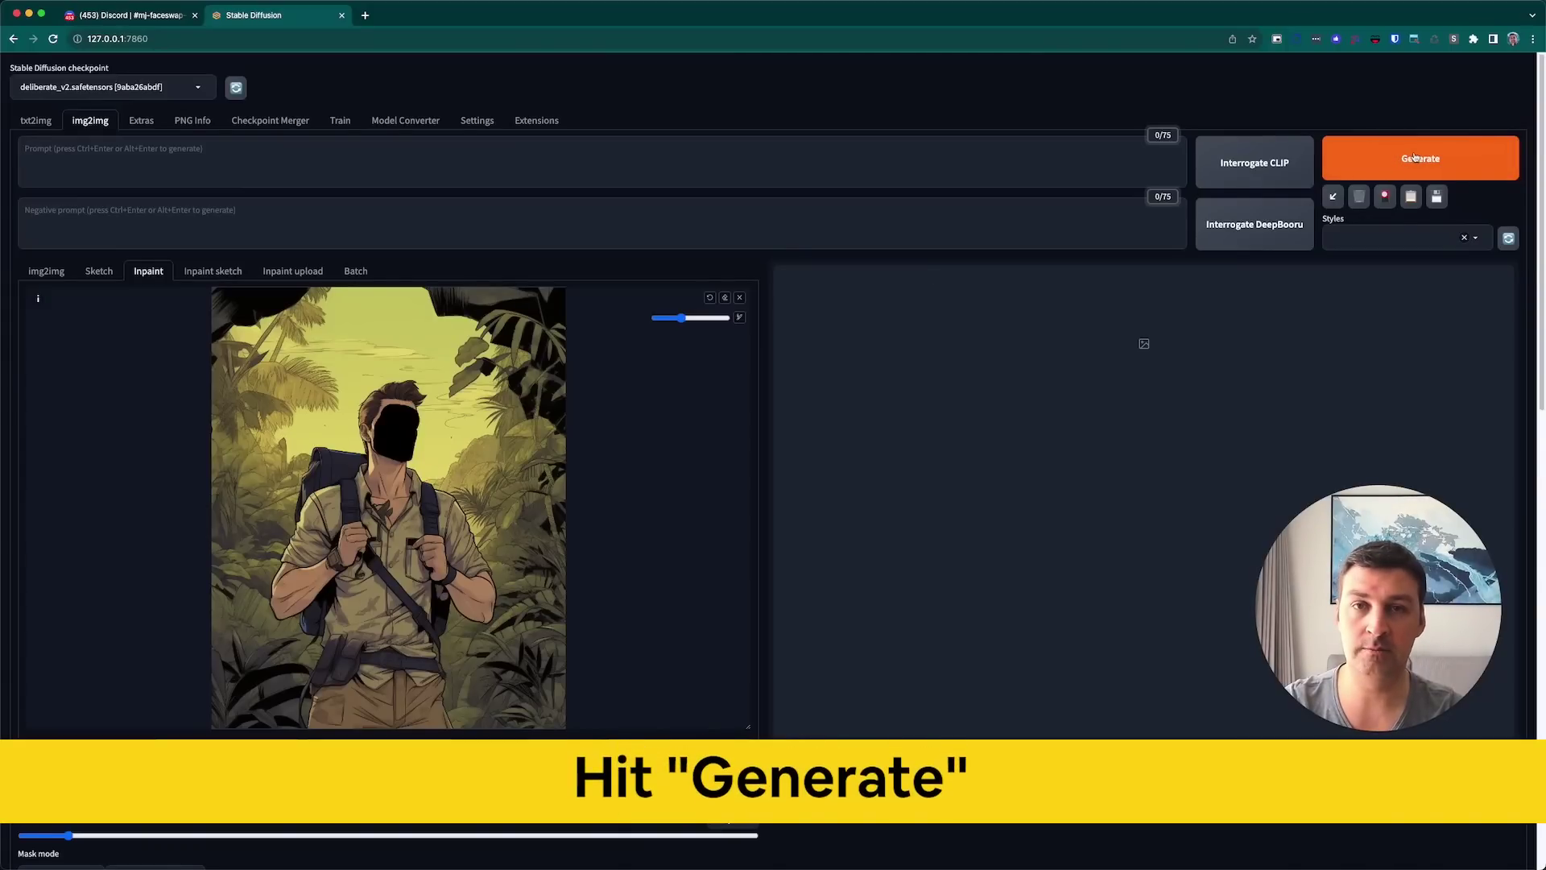
pyautogui.click(1417, 158)
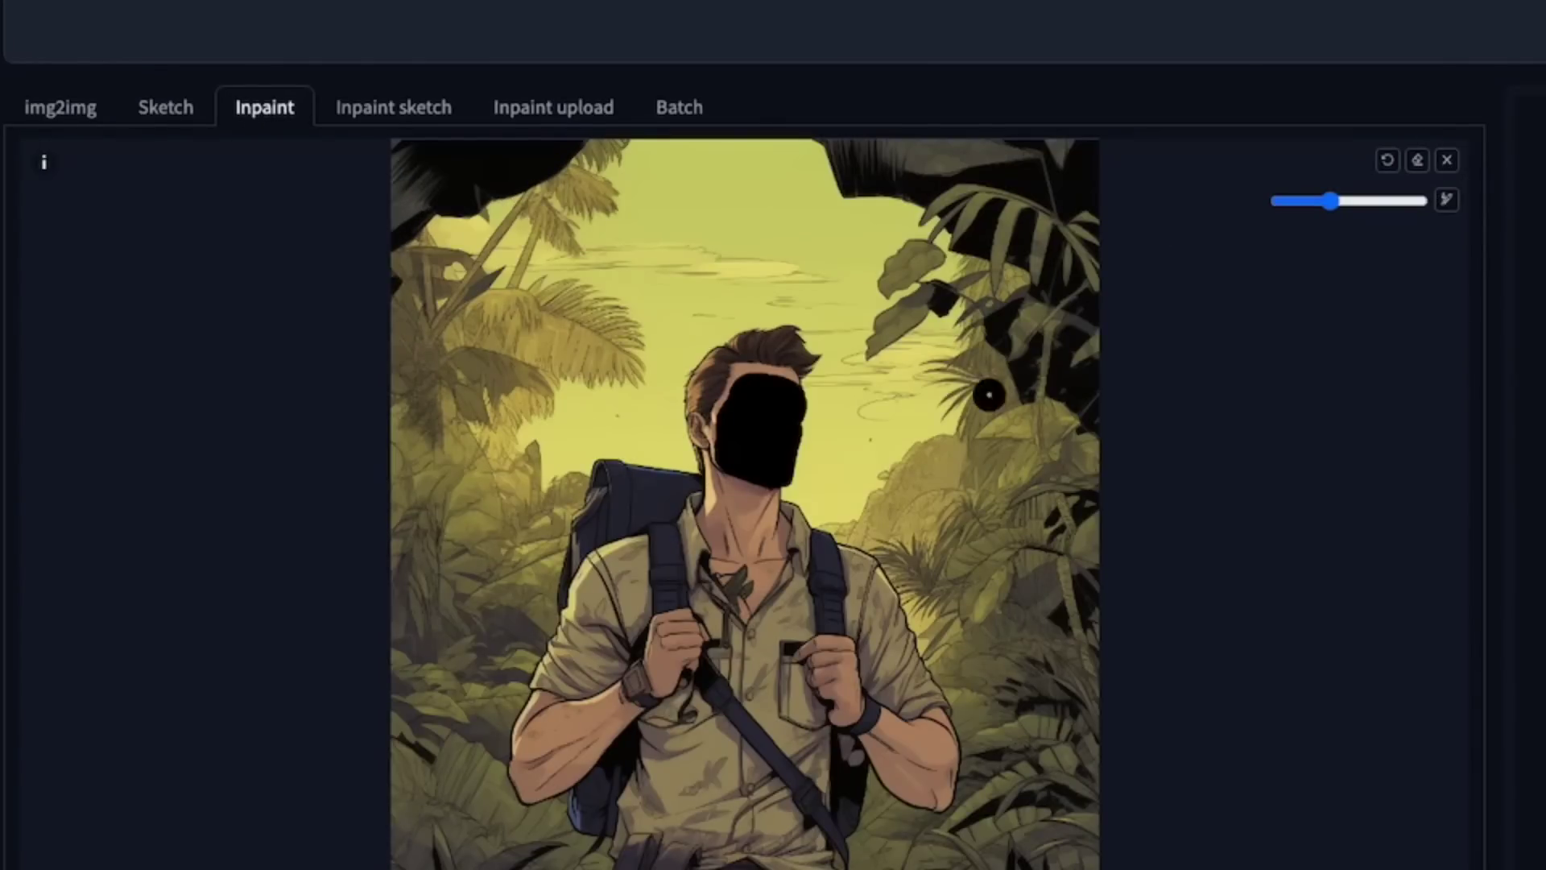
# Step: Replace the current inpaint image with leo-1-result.png, previewing the file before opening it
pyautogui.click(1447, 160)
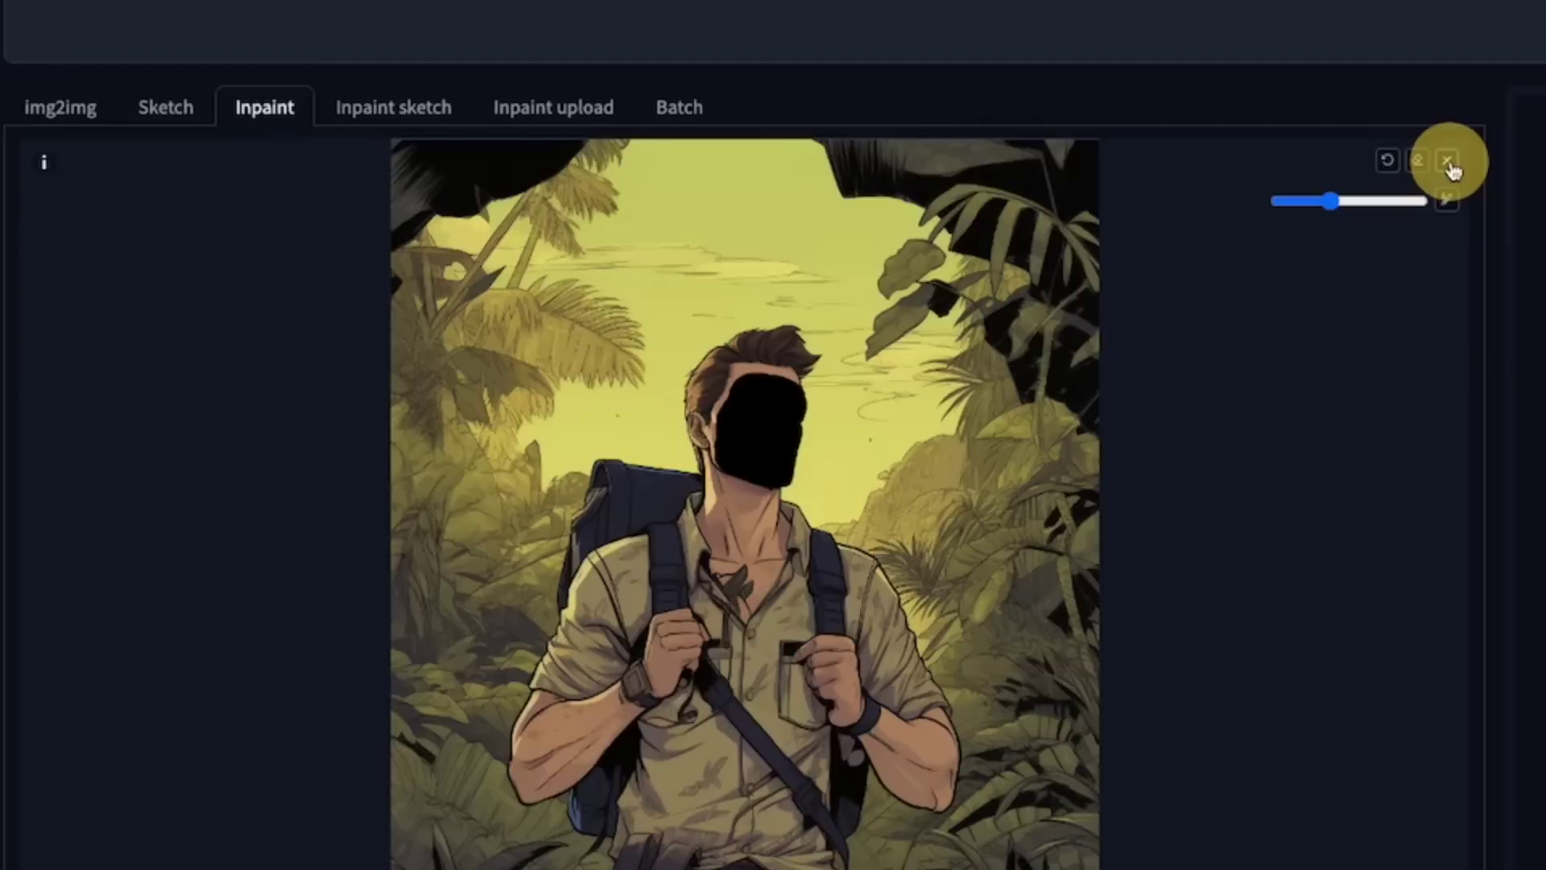
pyautogui.click(750, 588)
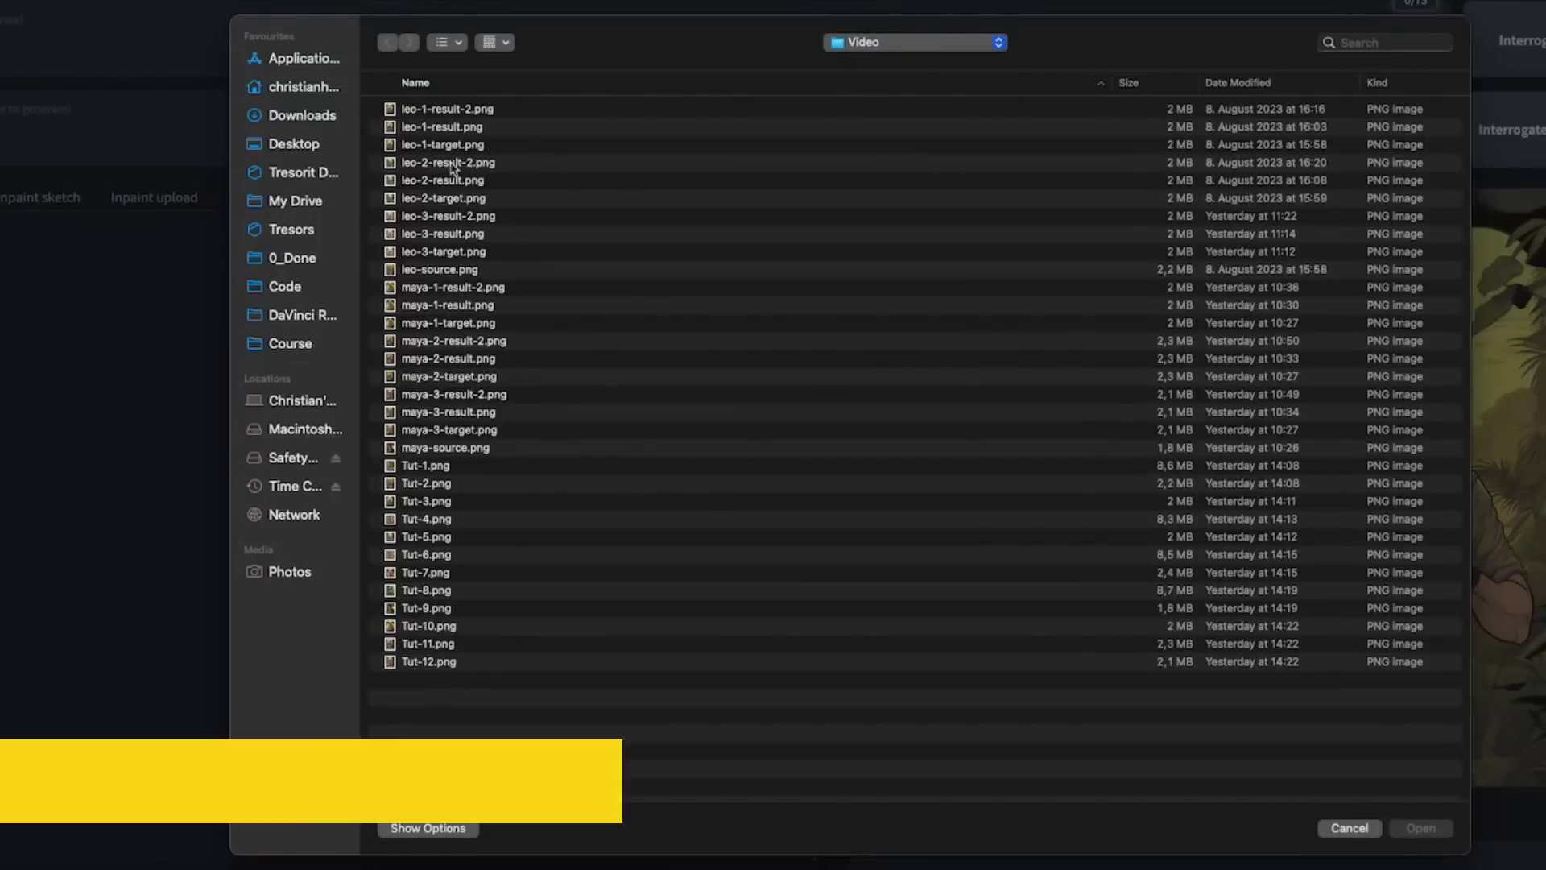
pyautogui.click(435, 129)
pyautogui.press('space')
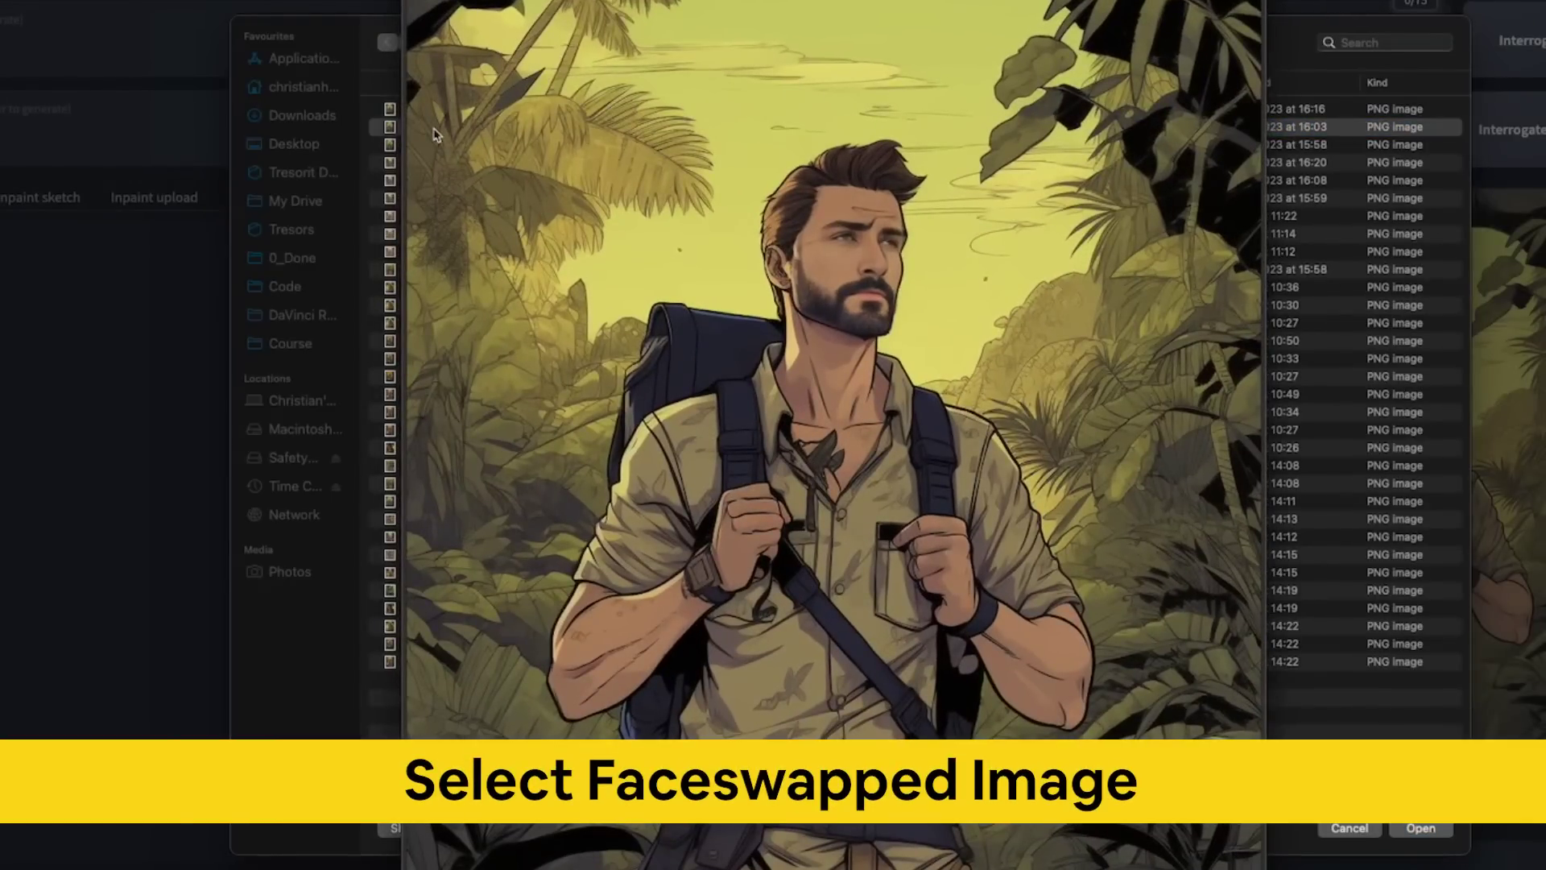
pyautogui.press('space')
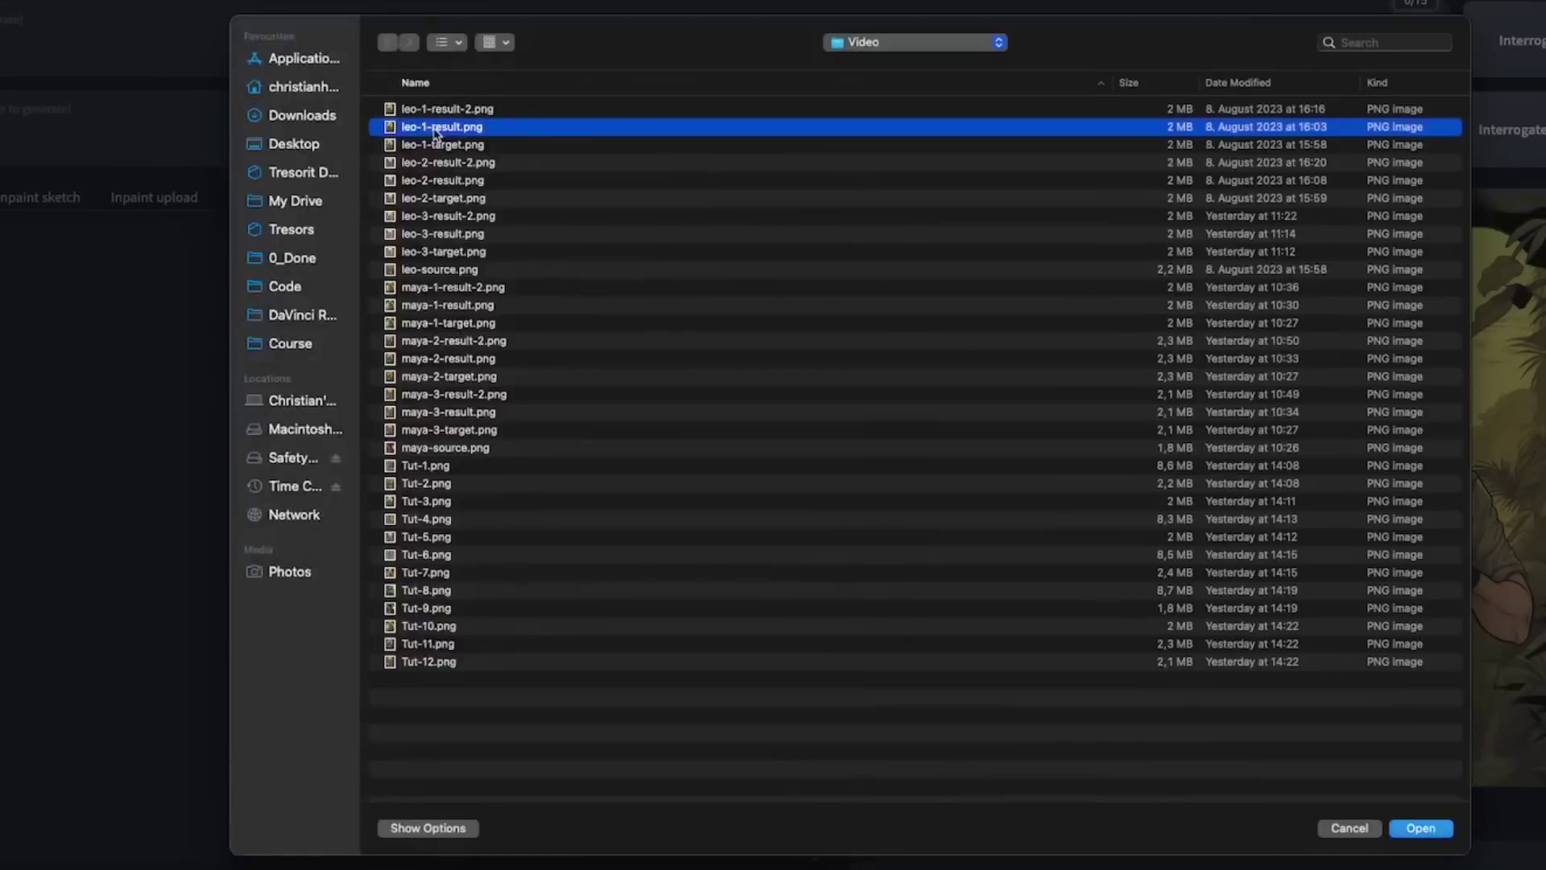
pyautogui.press('Return')
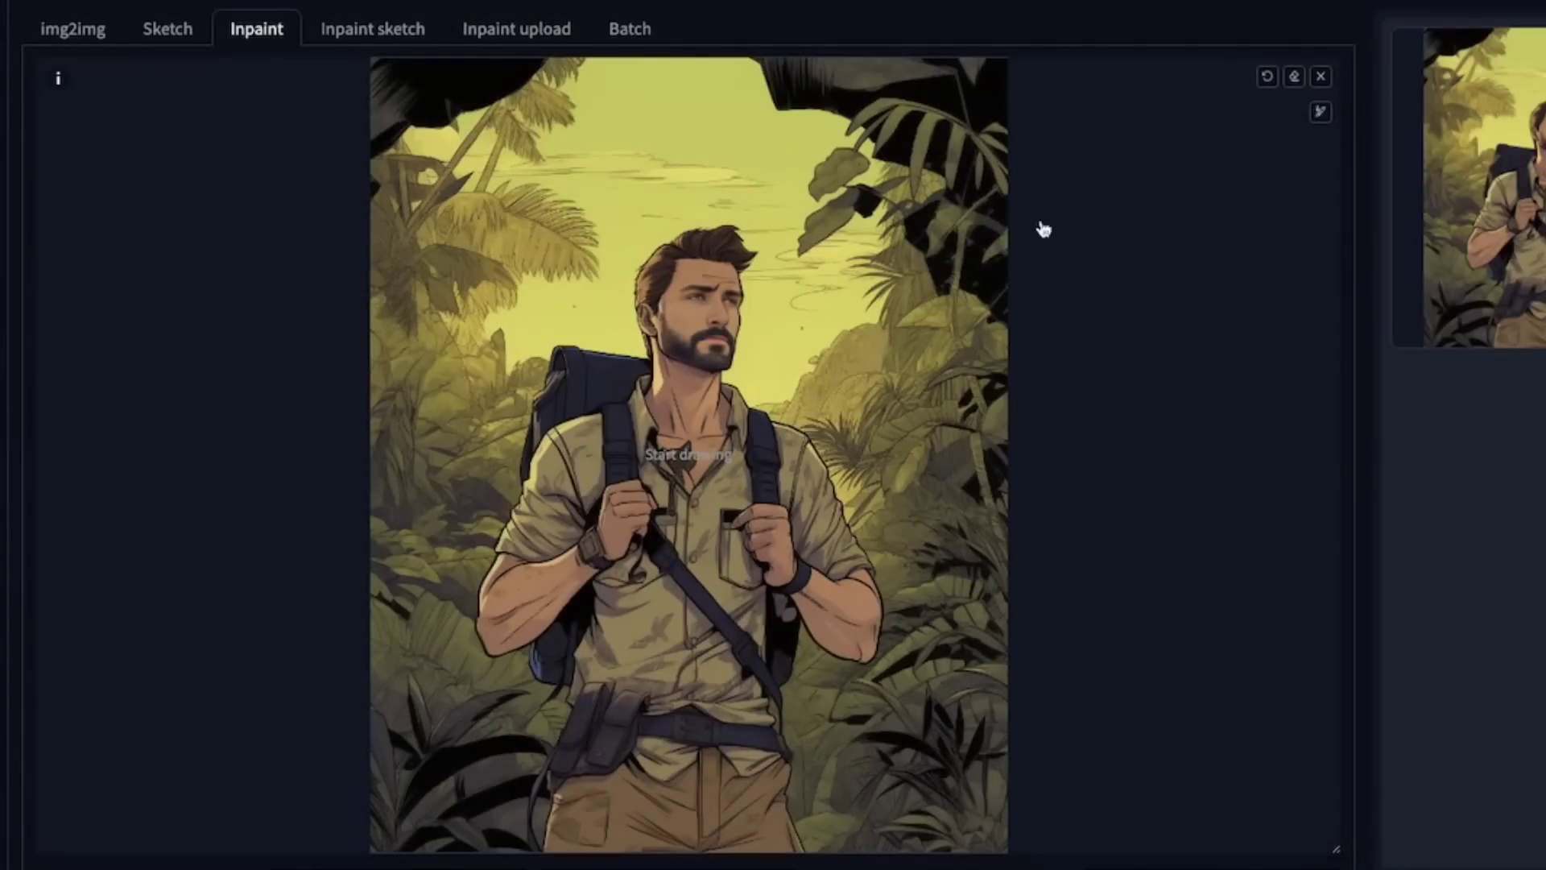
# Step: Paint an inpaint mask over the man's whole face, from forehead to beard
pyautogui.click(1320, 112)
pyautogui.click(1216, 113)
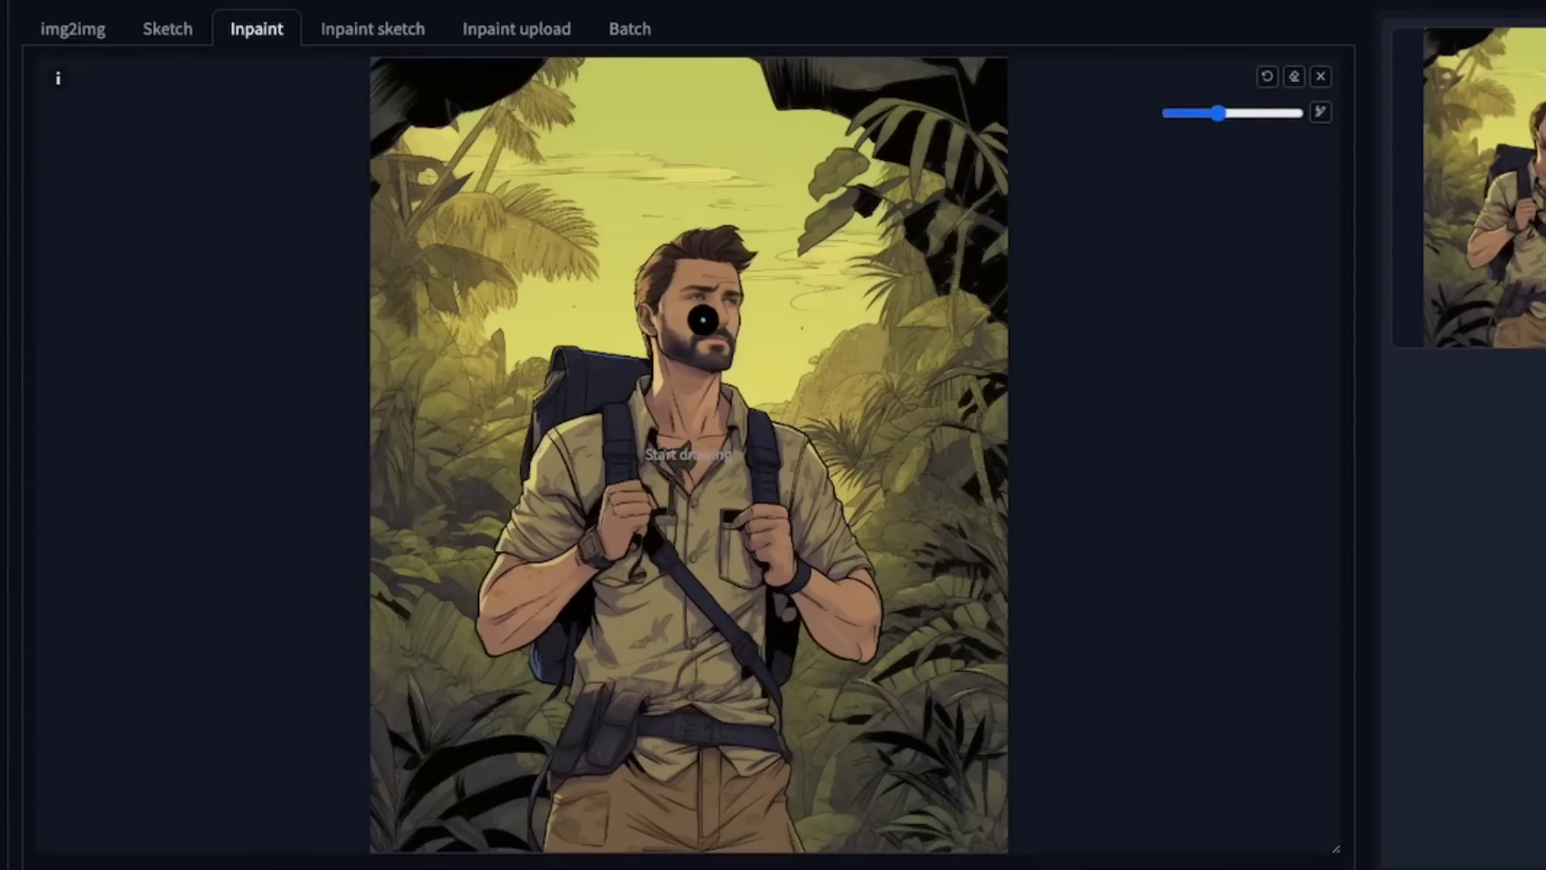
pyautogui.moveTo(716, 354)
pyautogui.mouseDown()
pyautogui.moveTo(724, 286)
pyautogui.moveTo(701, 281)
pyautogui.mouseUp()
pyautogui.moveTo(689, 289)
pyautogui.mouseDown()
pyautogui.moveTo(677, 341)
pyautogui.moveTo(701, 345)
pyautogui.moveTo(694, 299)
pyautogui.moveTo(684, 308)
pyautogui.mouseUp()
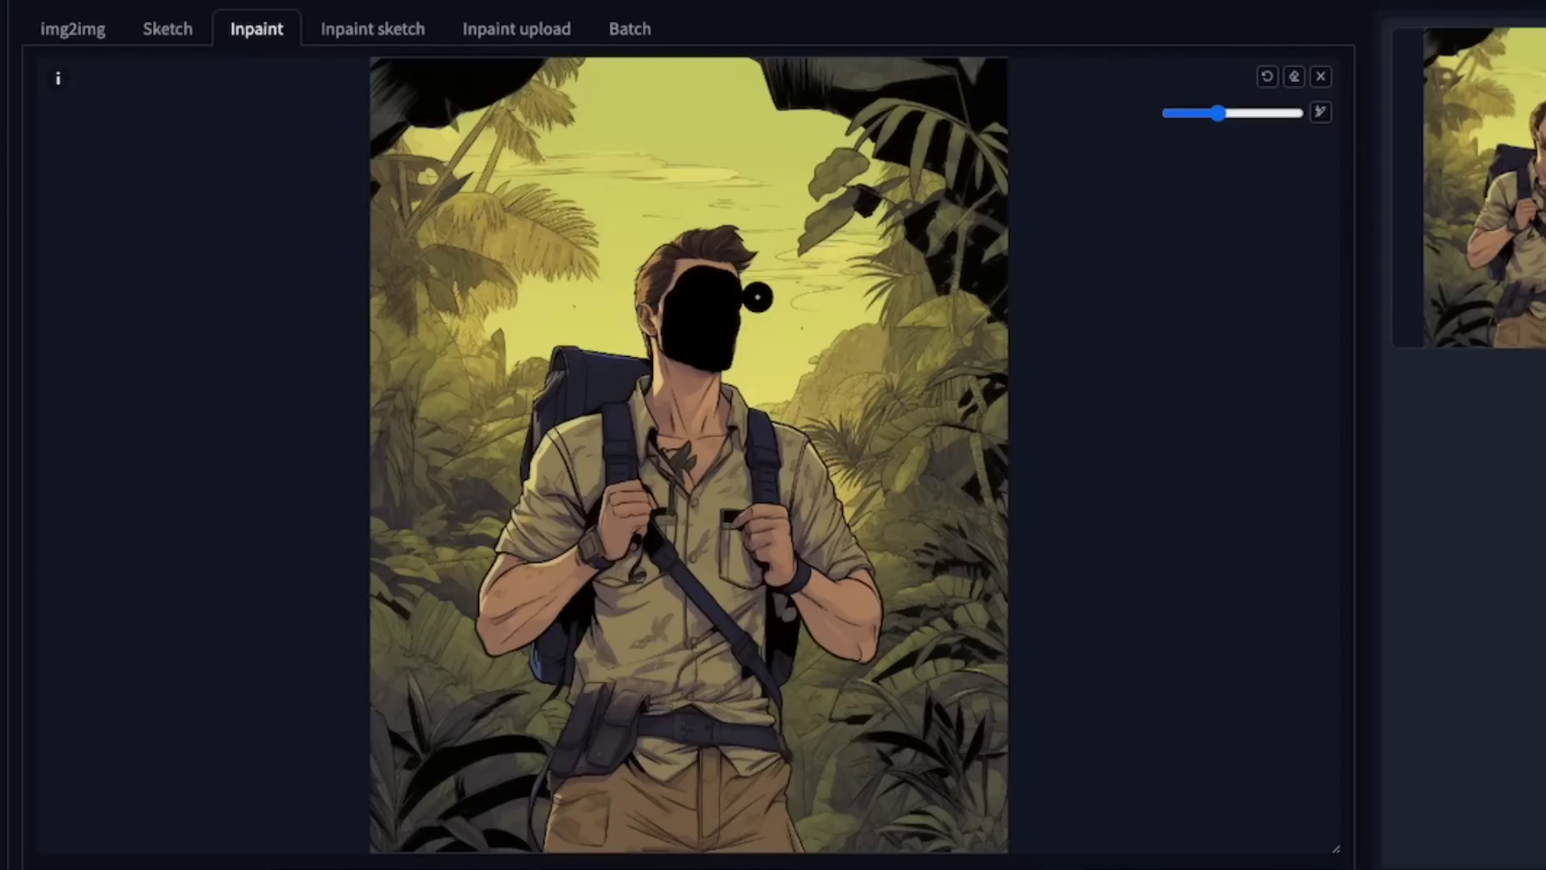
# Step: Set the sampling steps to 10
pyautogui.scroll(-8, 499, 383)
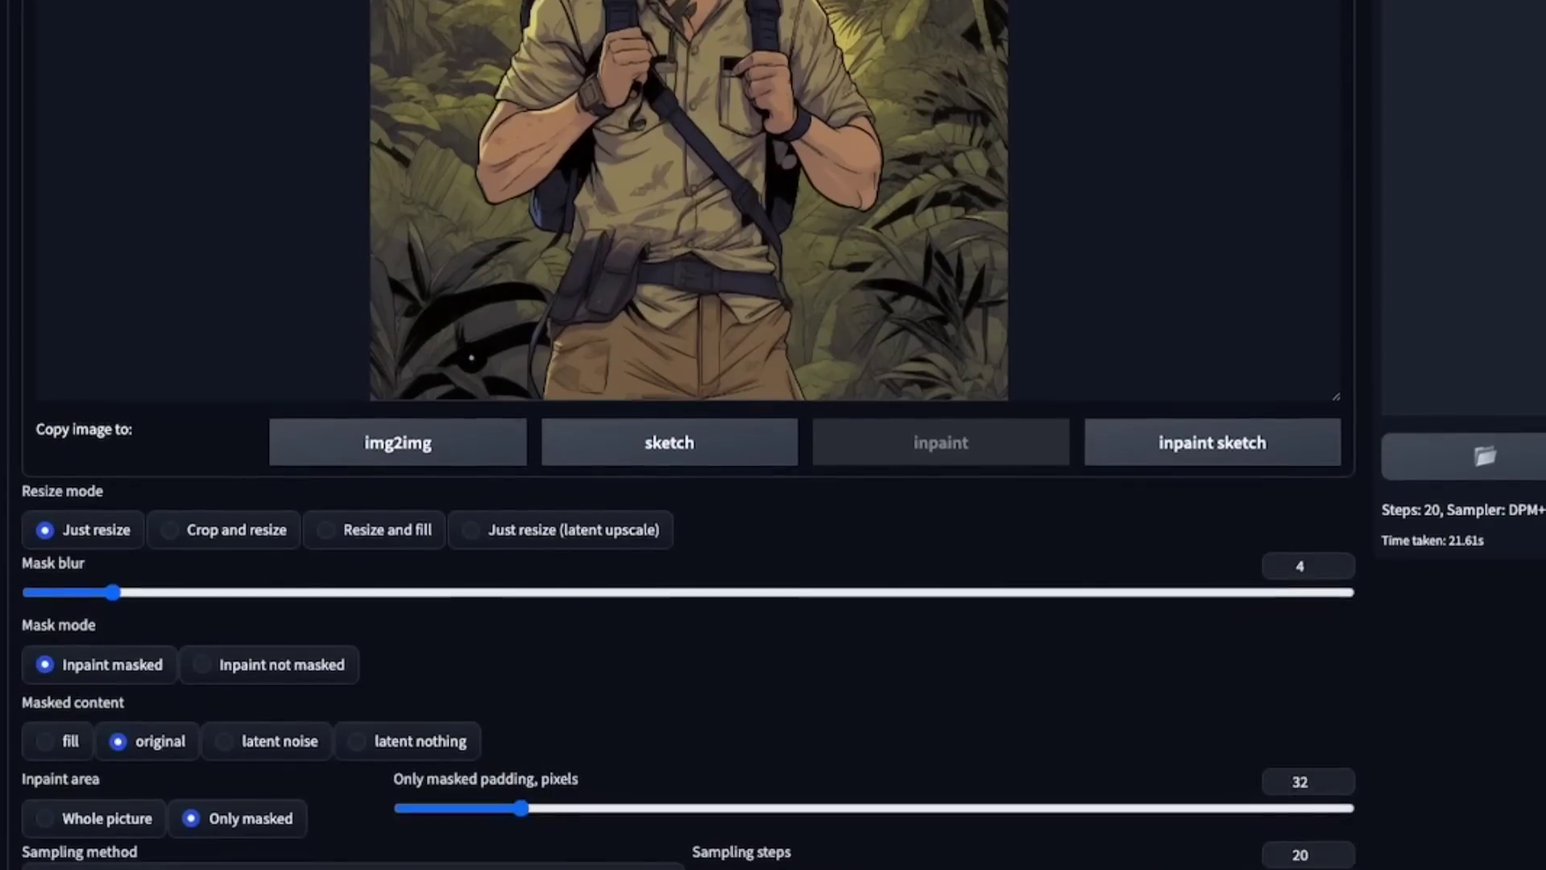
pyautogui.scroll(-5, 528, 384)
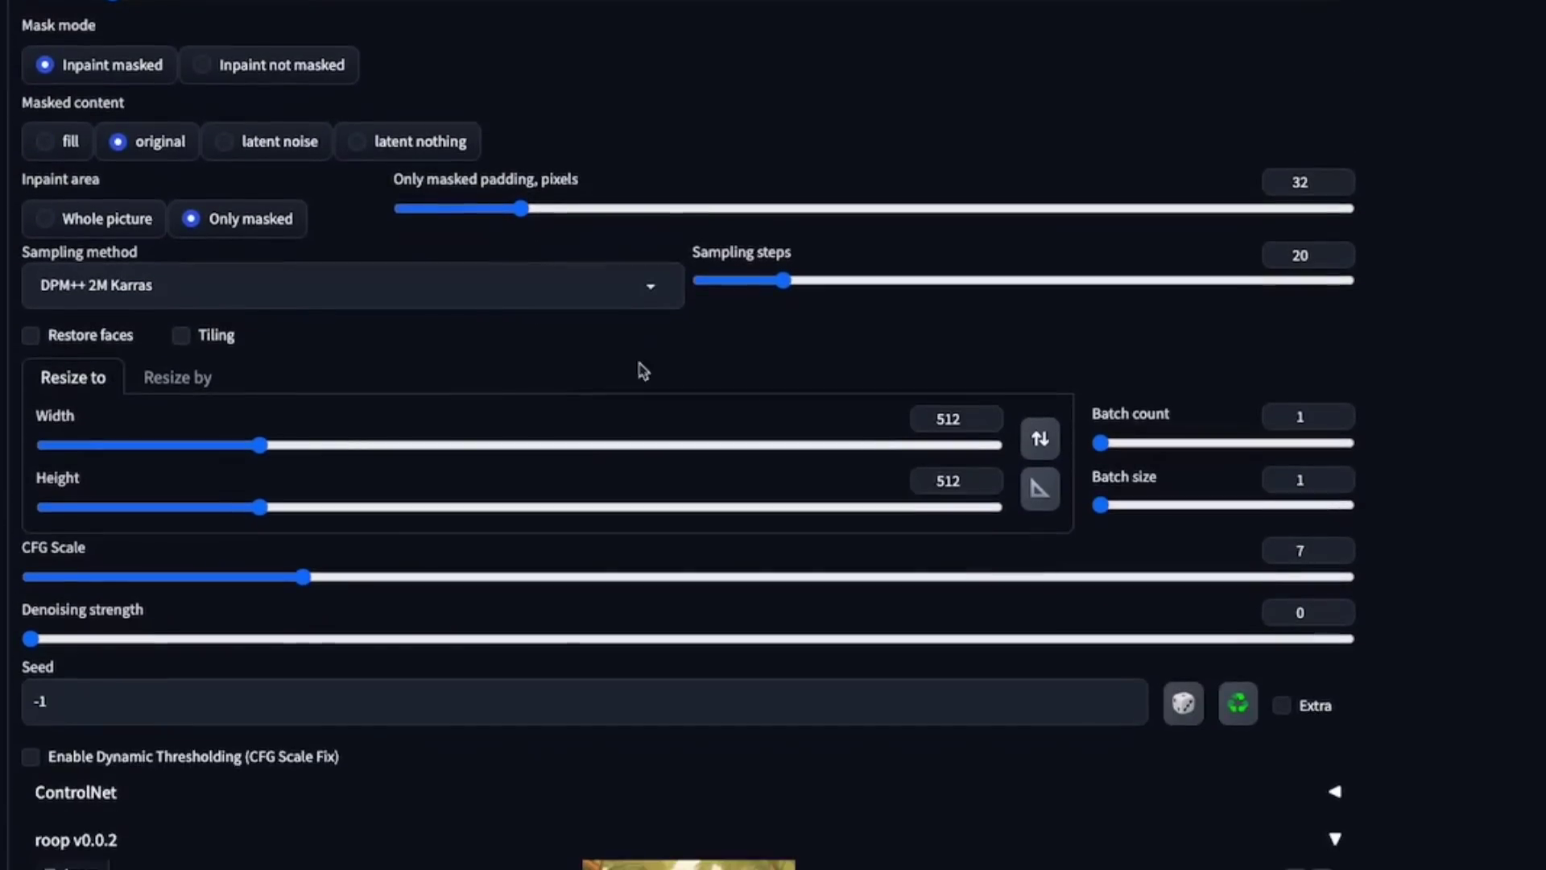
pyautogui.rightClick(1285, 256)
pyautogui.press('Escape')
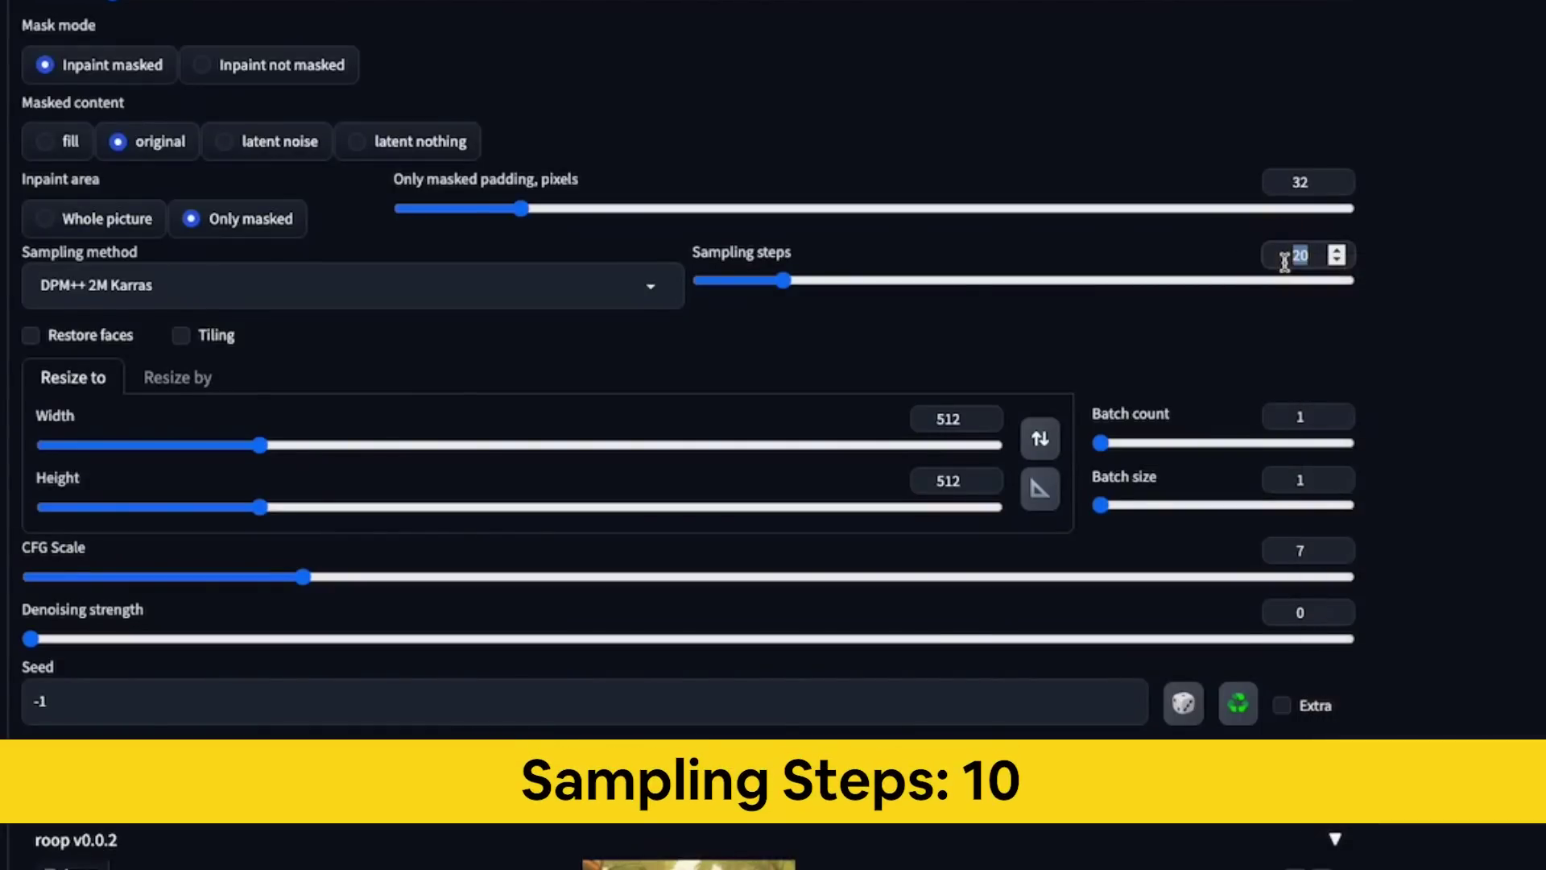
pyautogui.write('10')
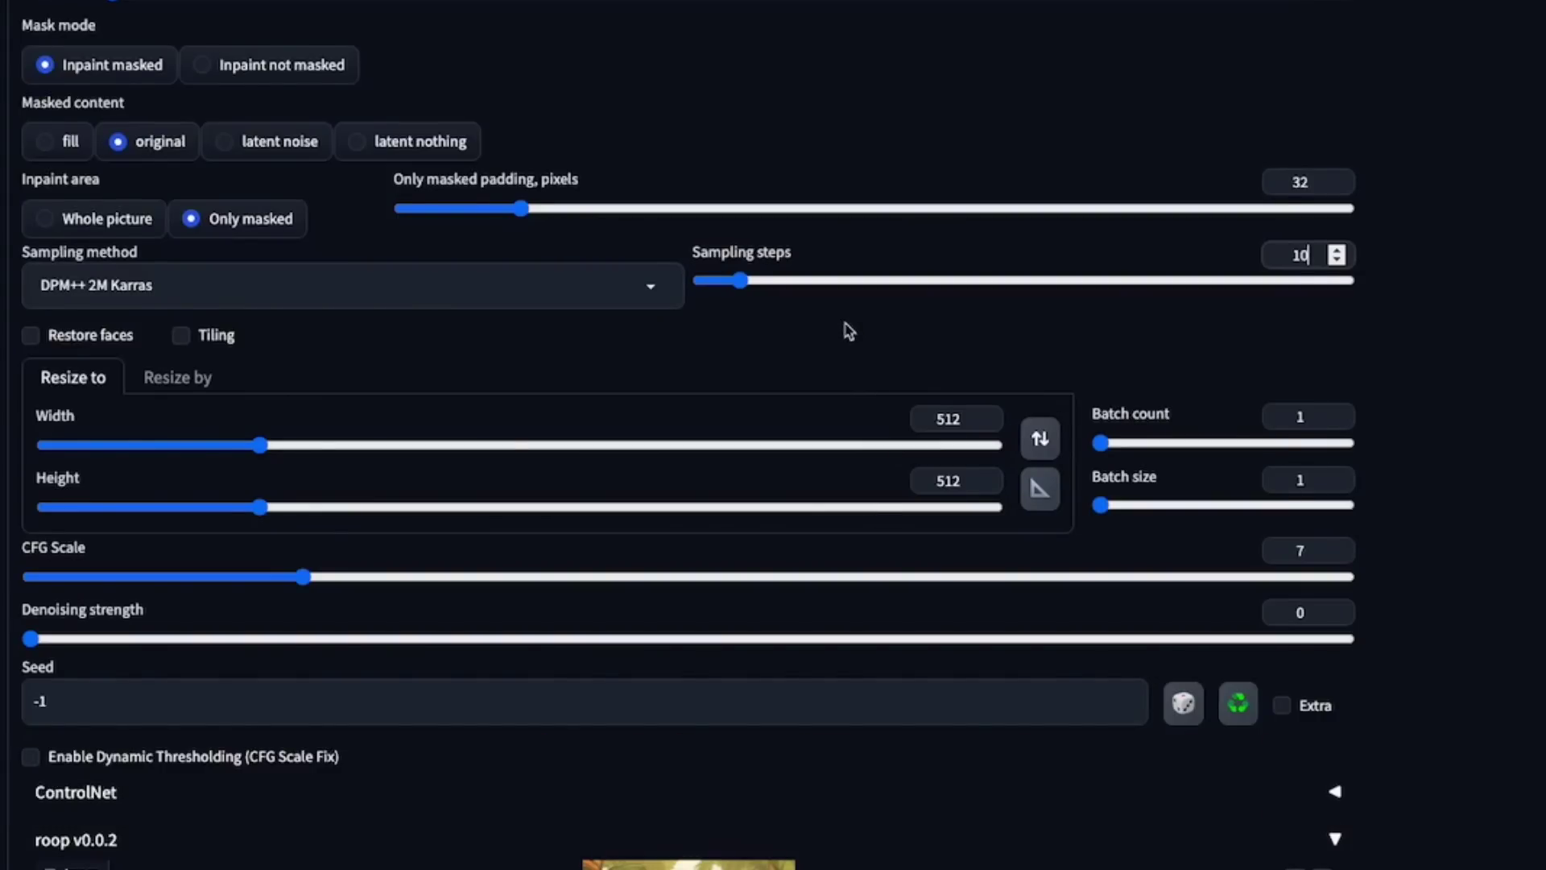
# Step: Set the CFG scale to 9 and the denoising strength to 0.4
pyautogui.scroll(-2, 846, 328)
pyautogui.scroll(-3, 846, 328)
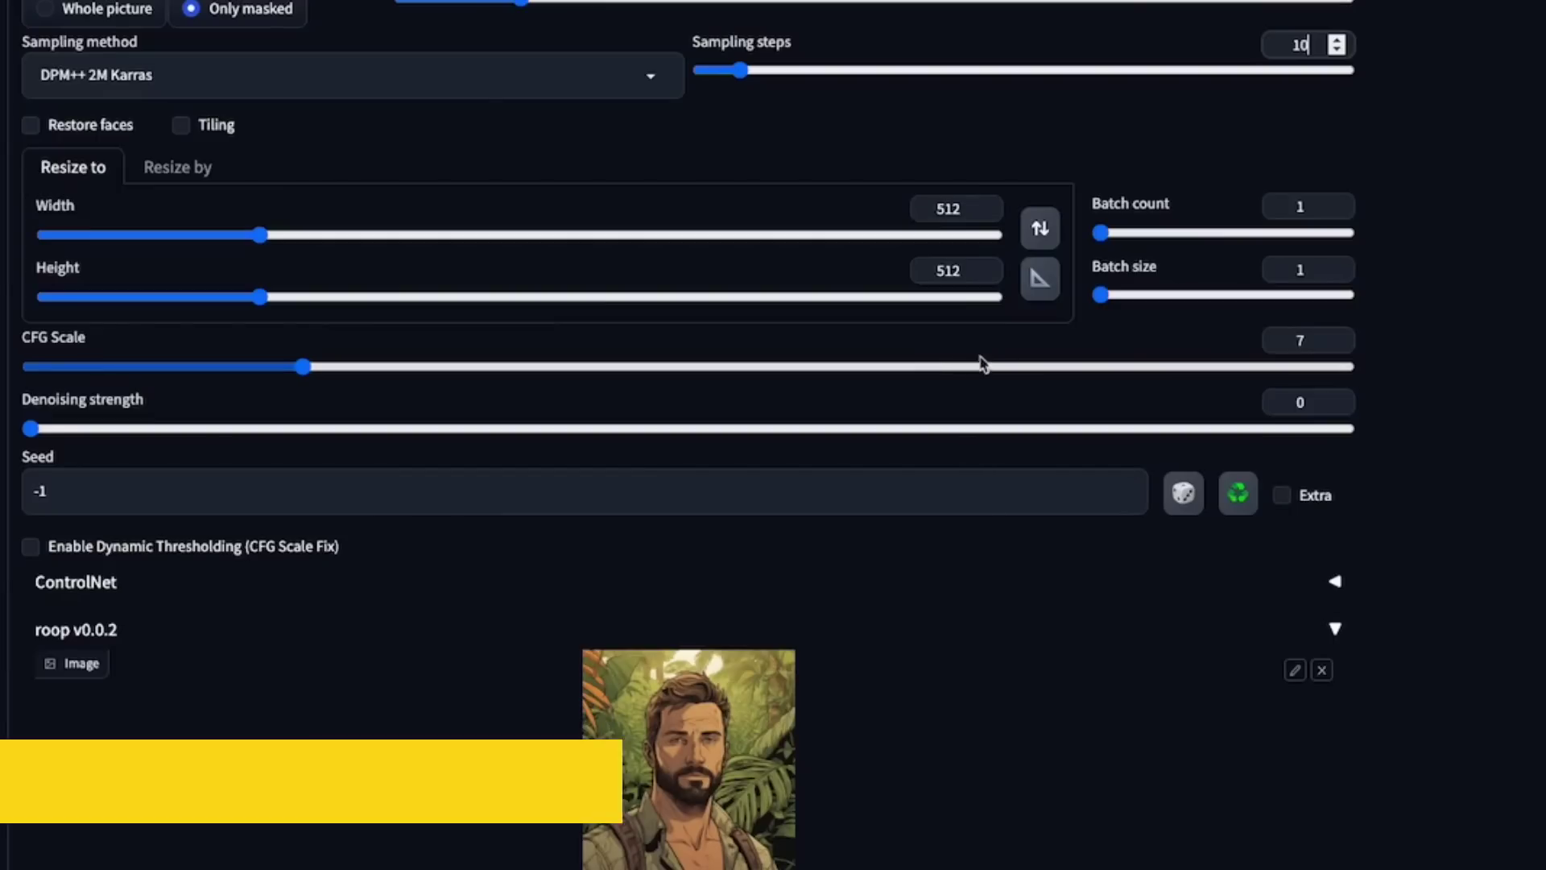
pyautogui.moveTo(1306, 339); pyautogui.dragTo(1277, 339)
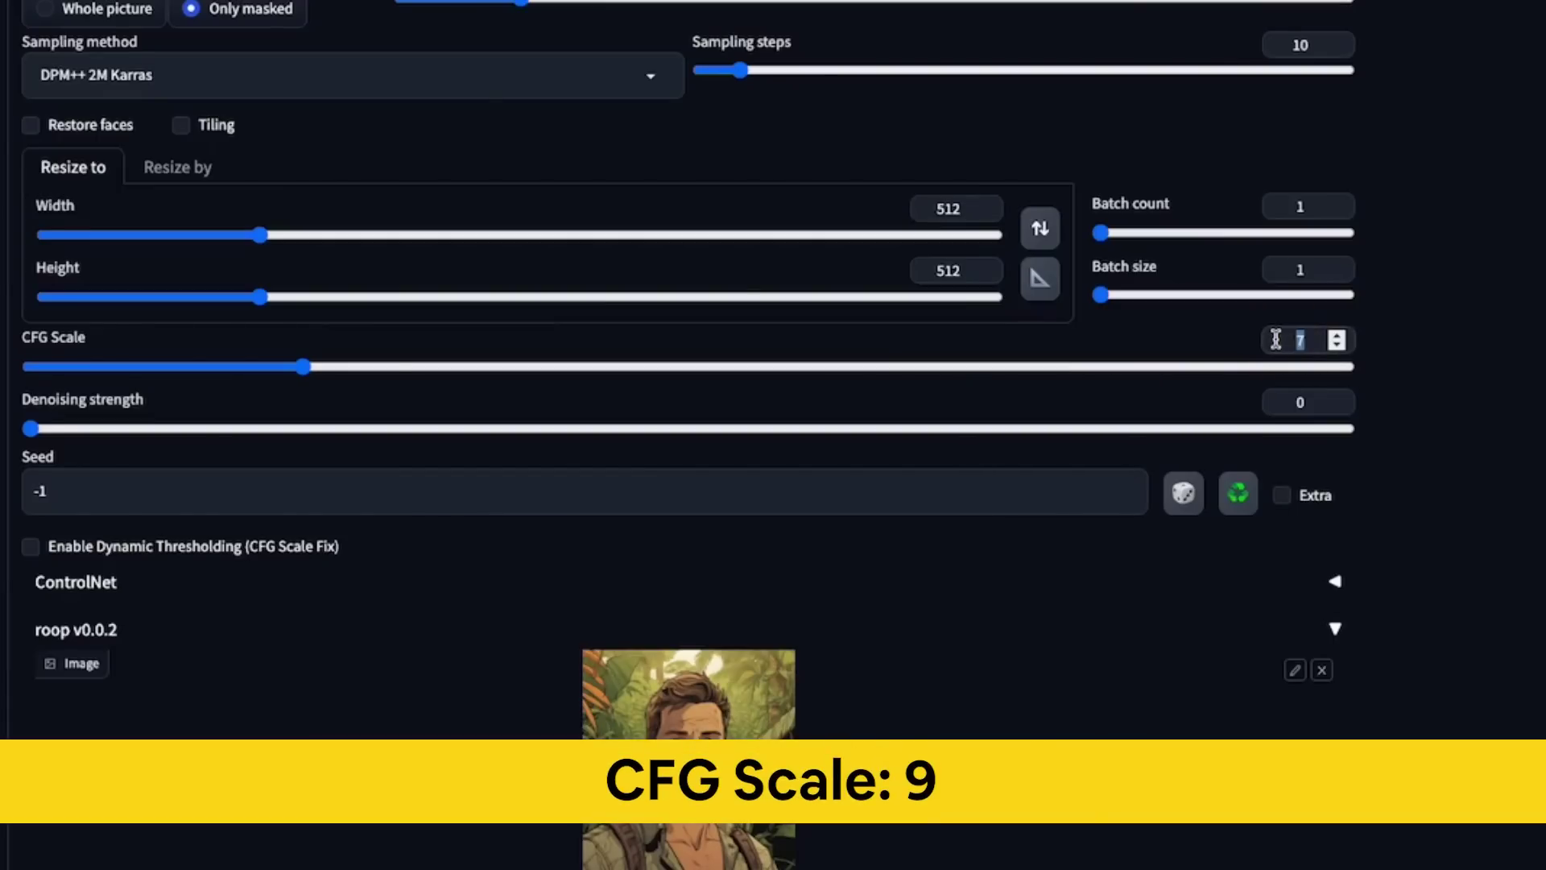
pyautogui.write('9')
pyautogui.click(1303, 402)
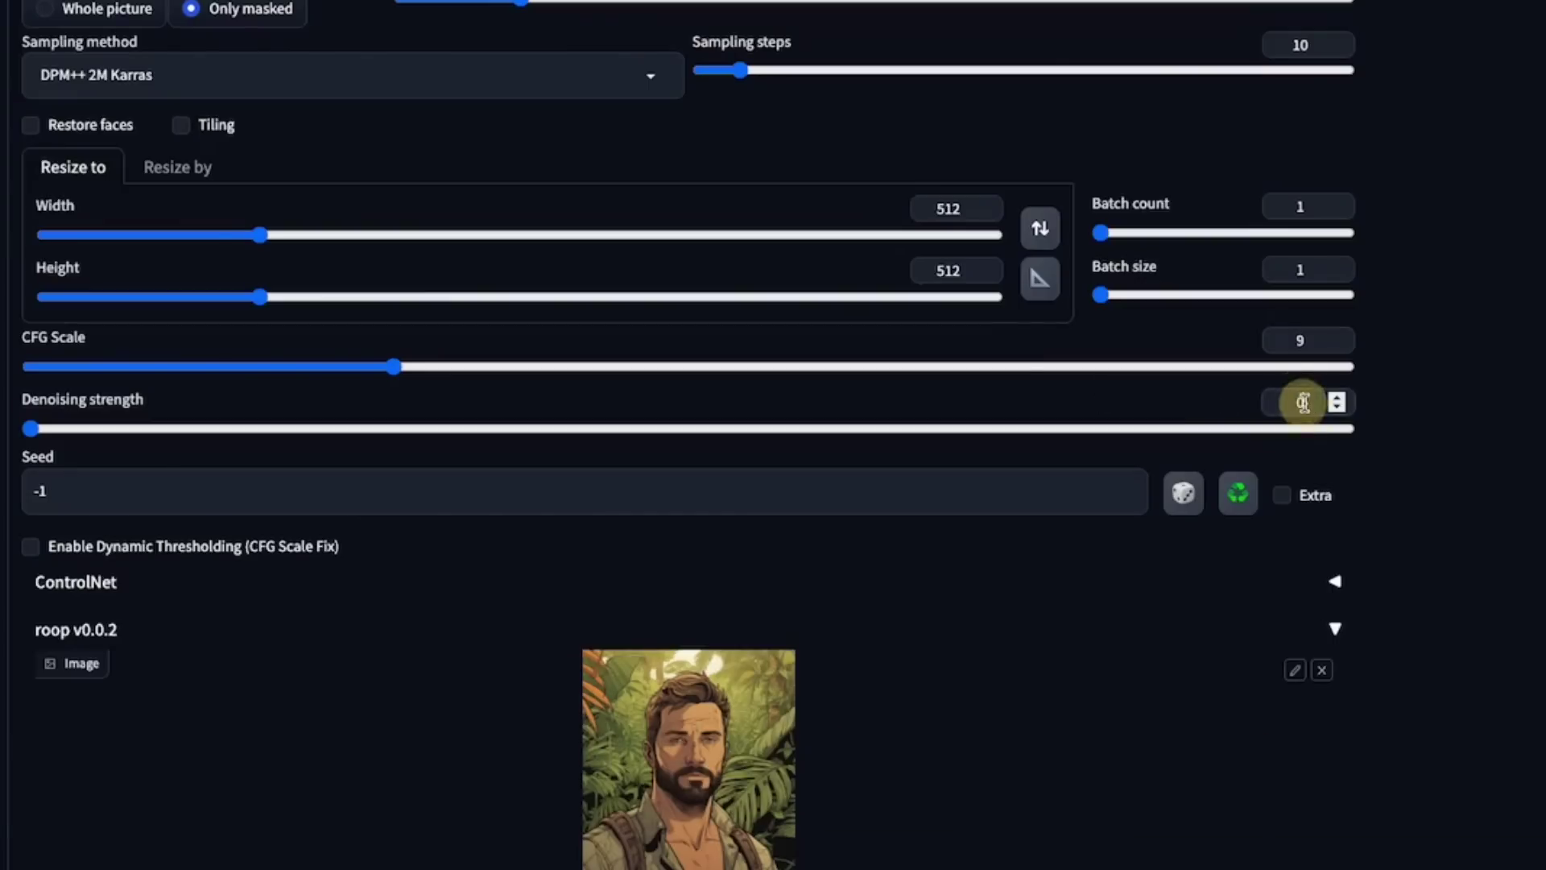
pyautogui.write('0.4')
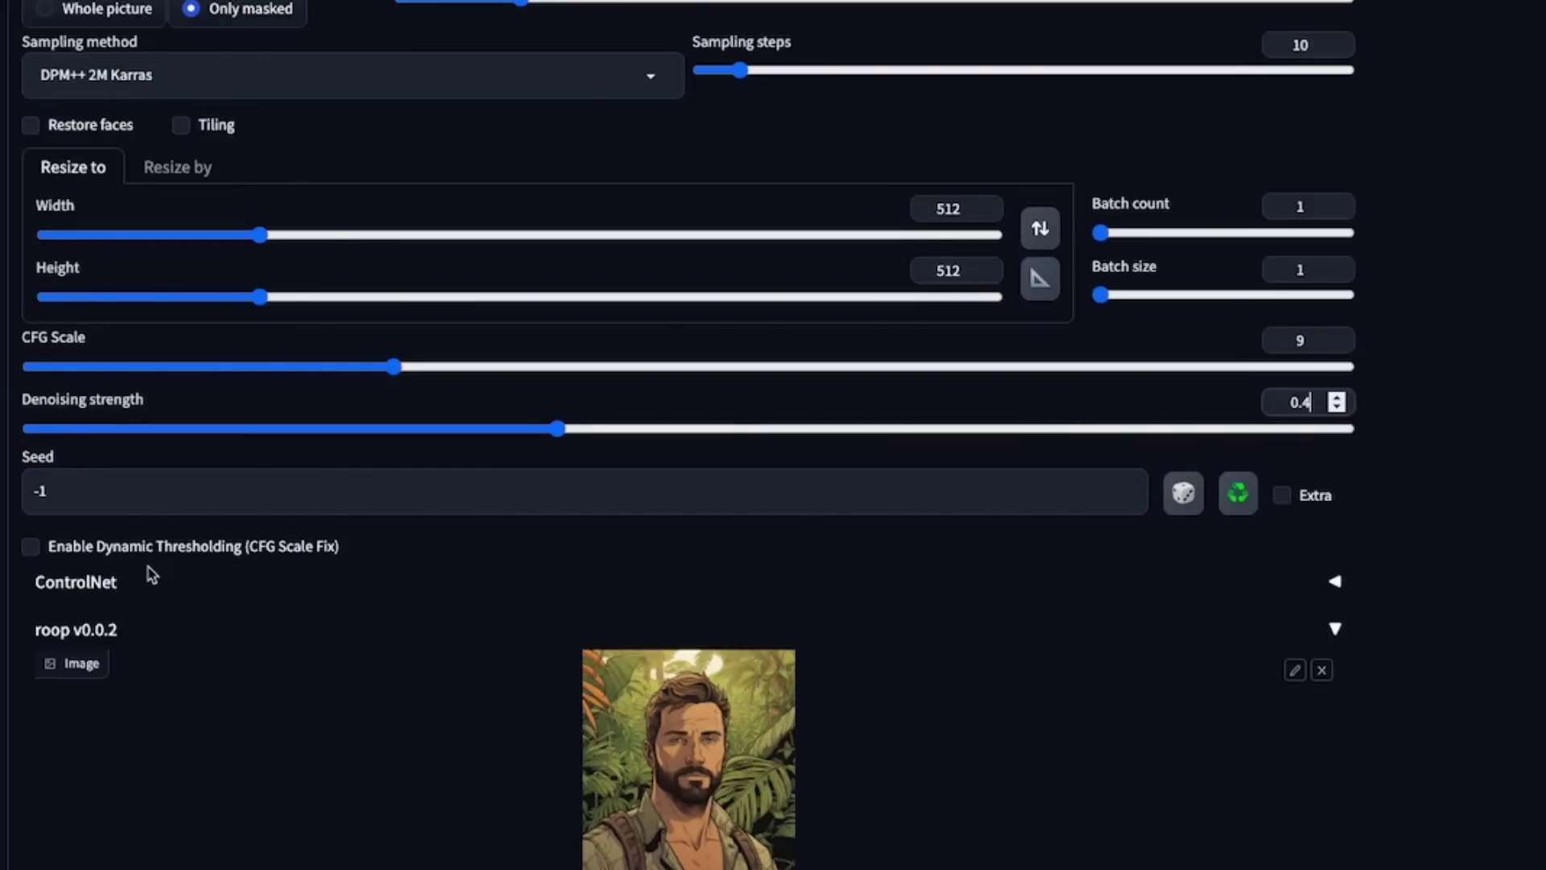
# Step: Disable the roop face swap for the inpainting pass
pyautogui.scroll(-3, 153, 572)
pyautogui.click(43, 697)
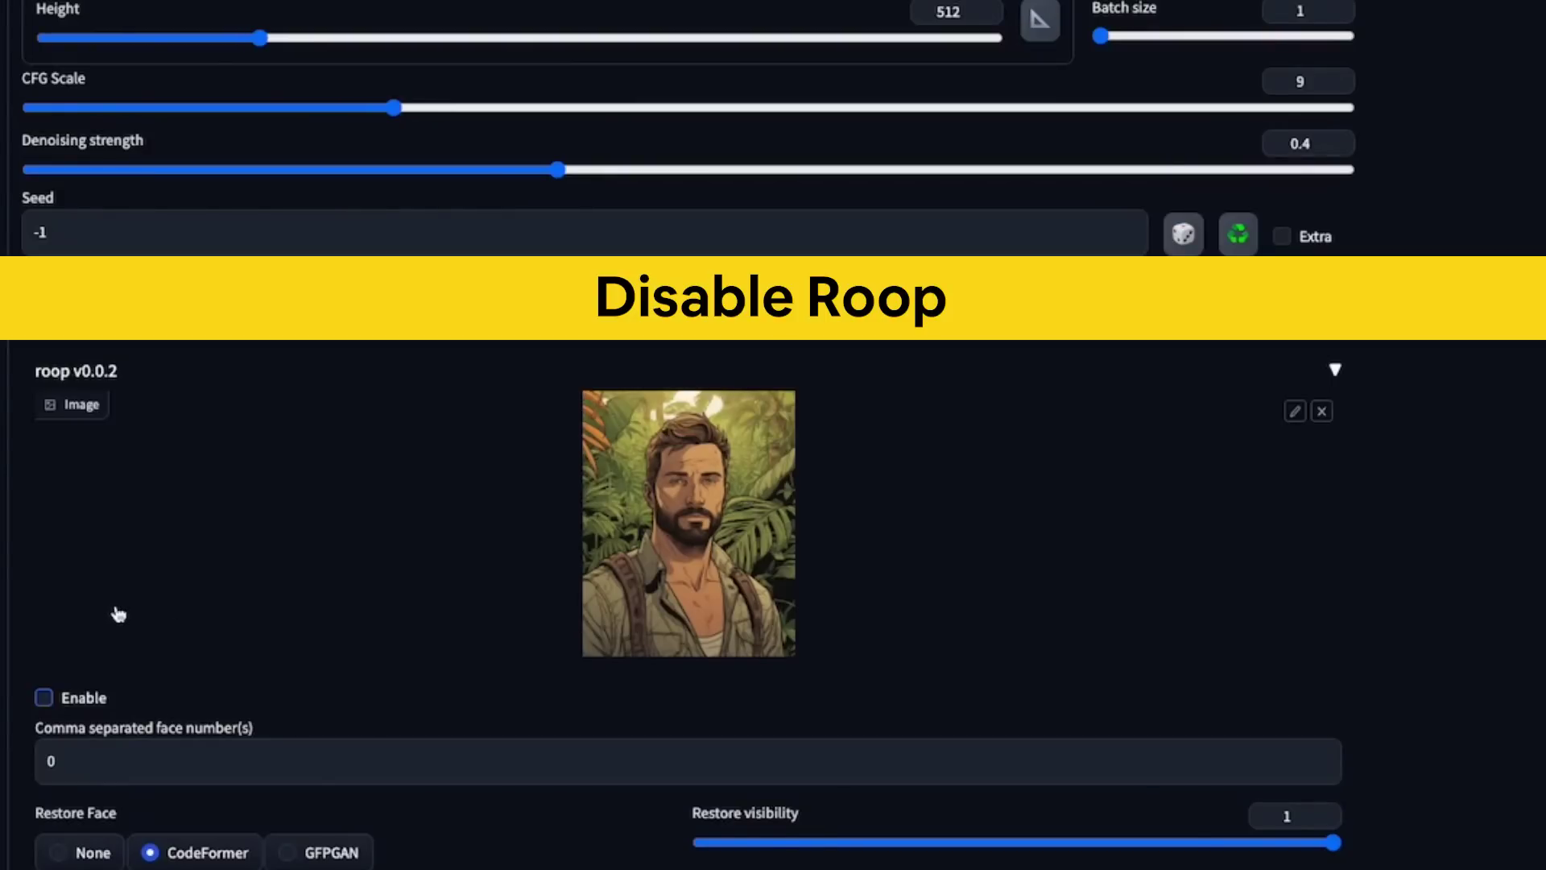
pyautogui.scroll(-4, 863, 418)
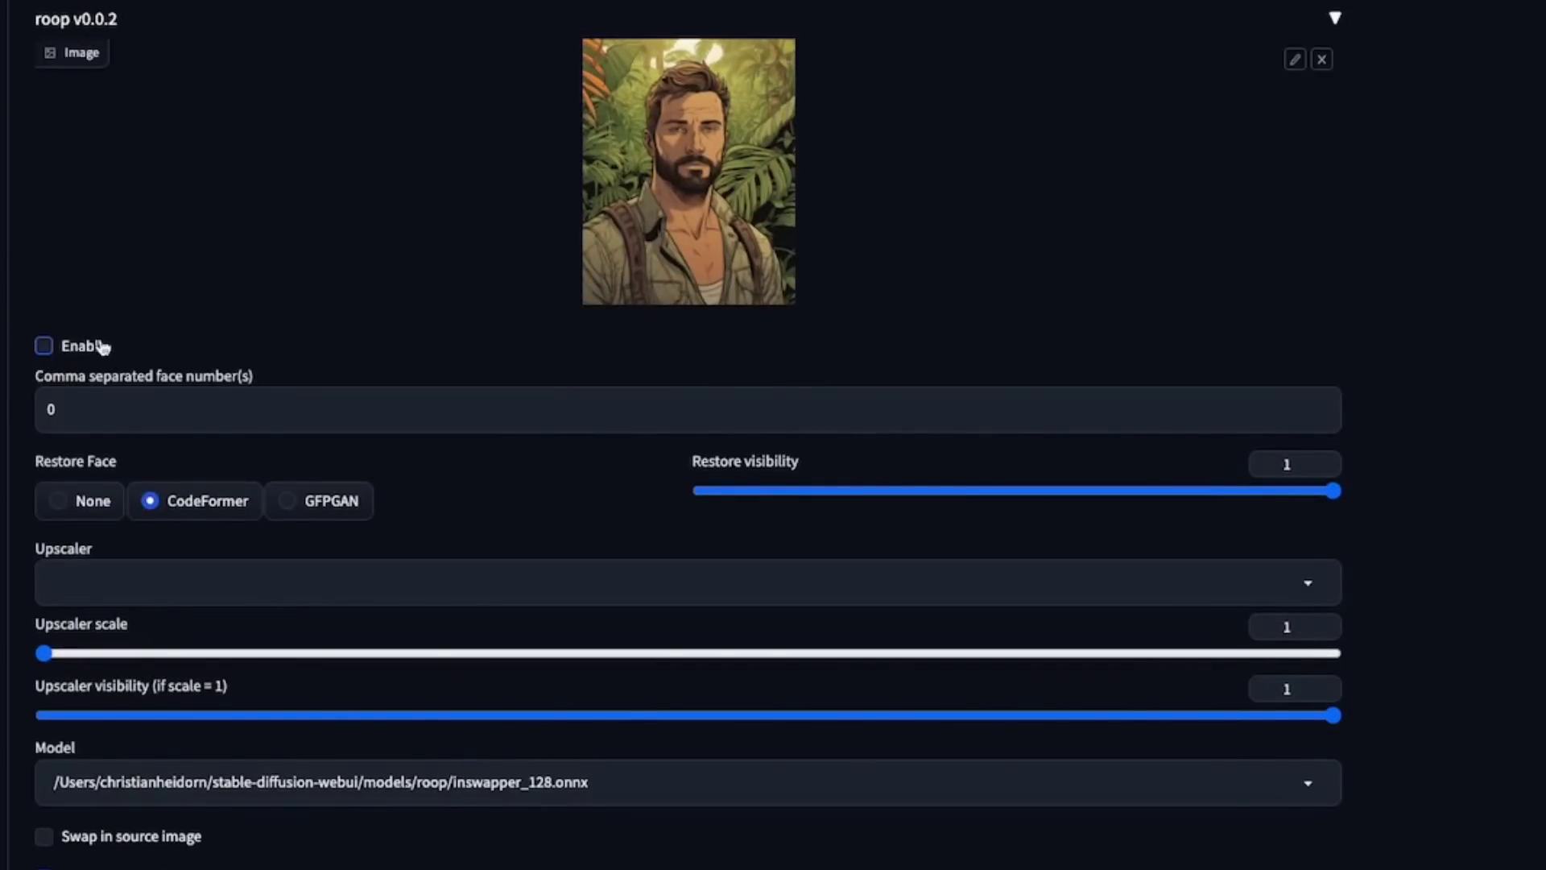
# Step: Enter "graphic novel" as the inpainting prompt and generate the refined face
pyautogui.scroll(9, 243, 313)
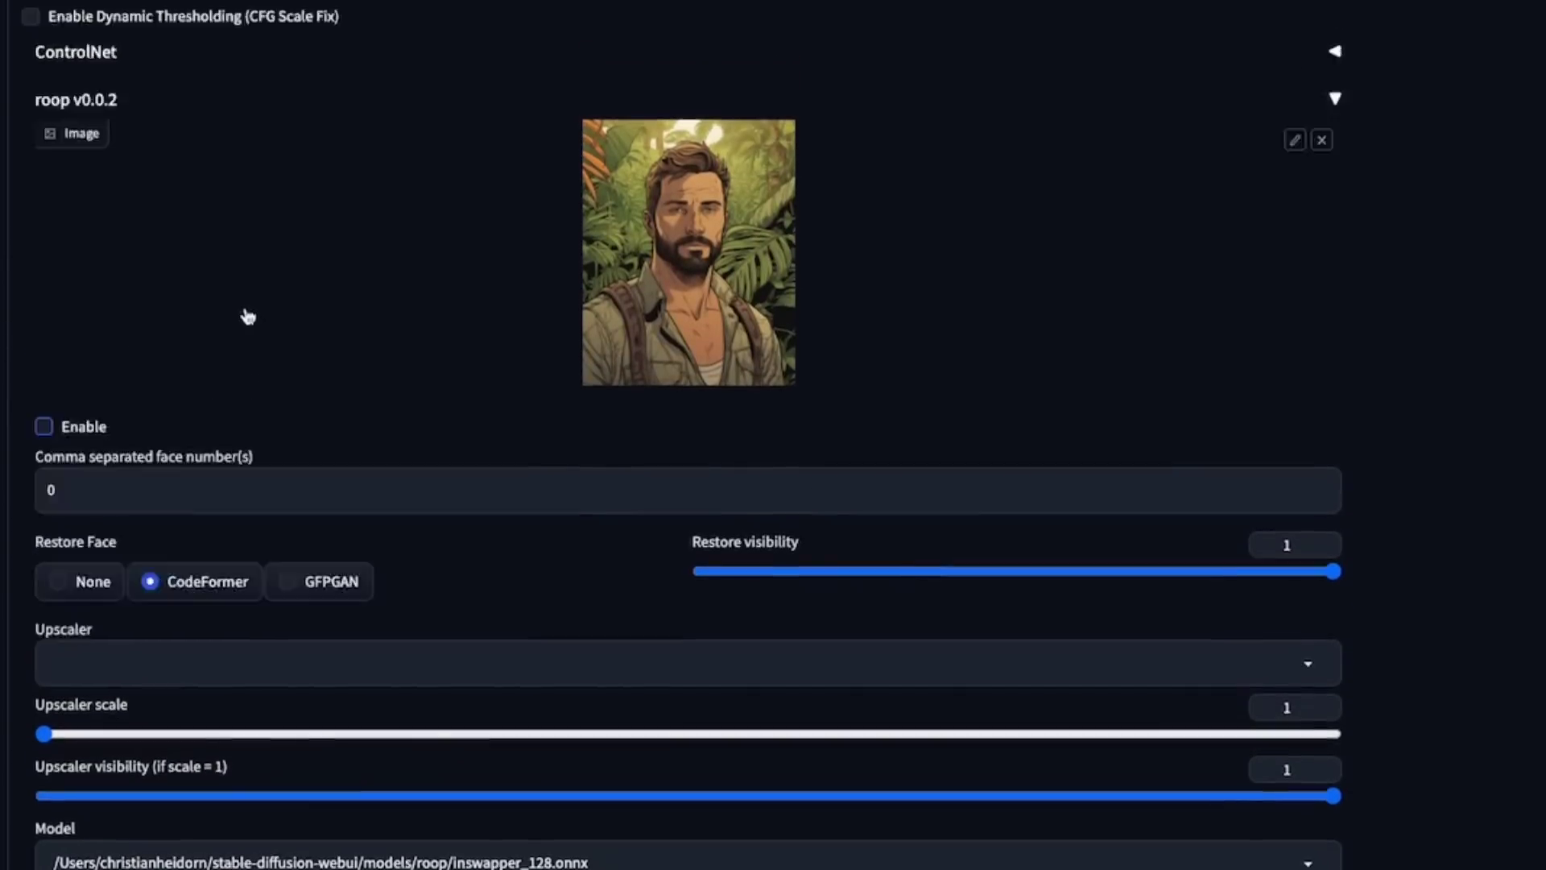
pyautogui.scroll(15, 569, 416)
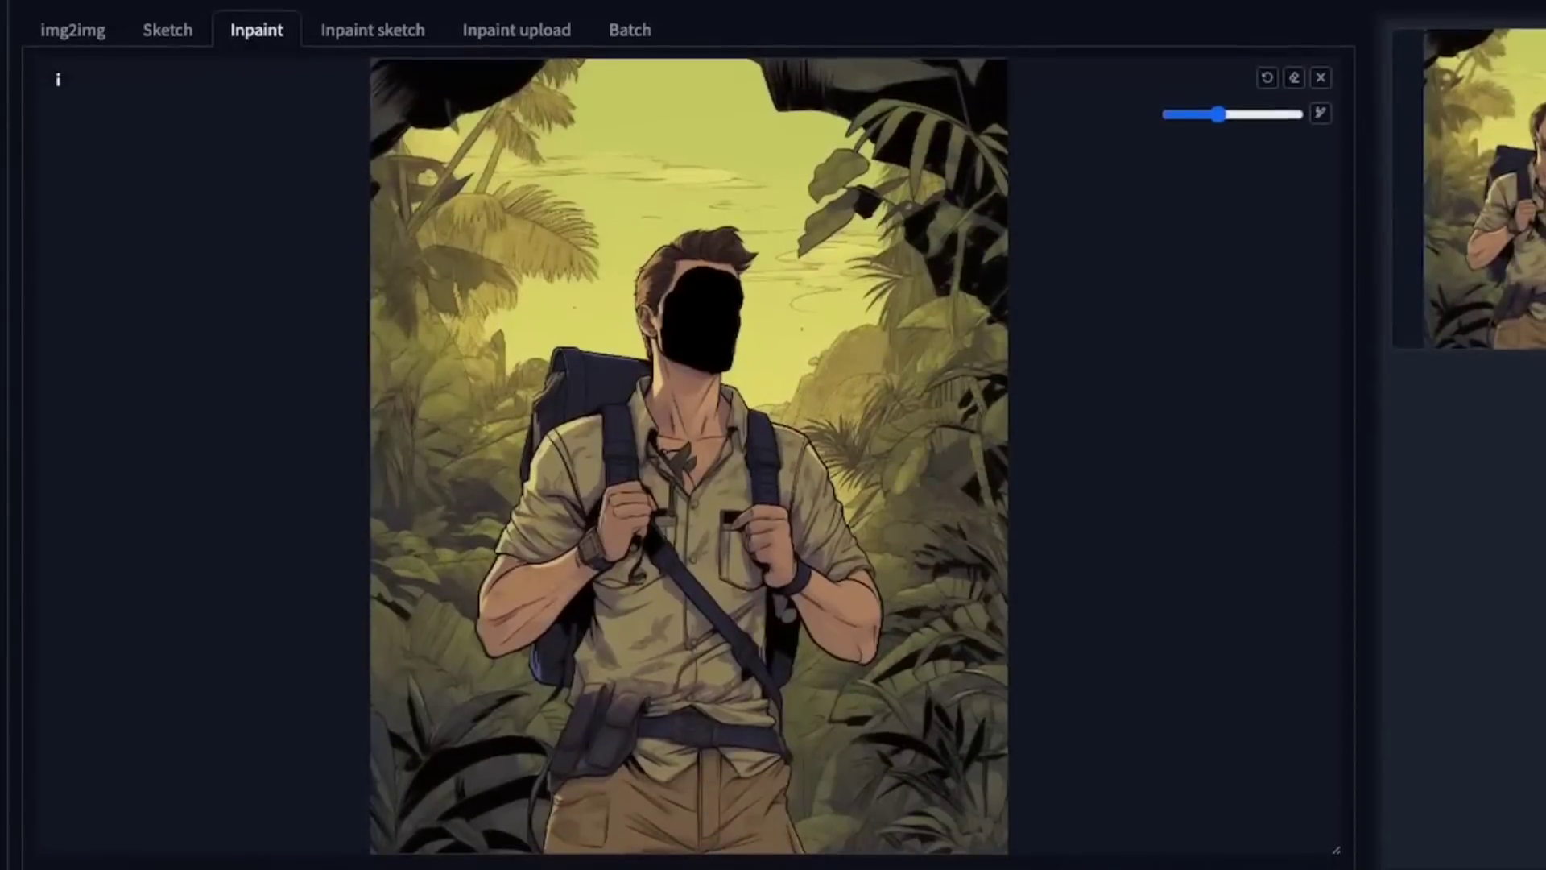
pyautogui.scroll(4, 249, 186)
pyautogui.click(249, 186)
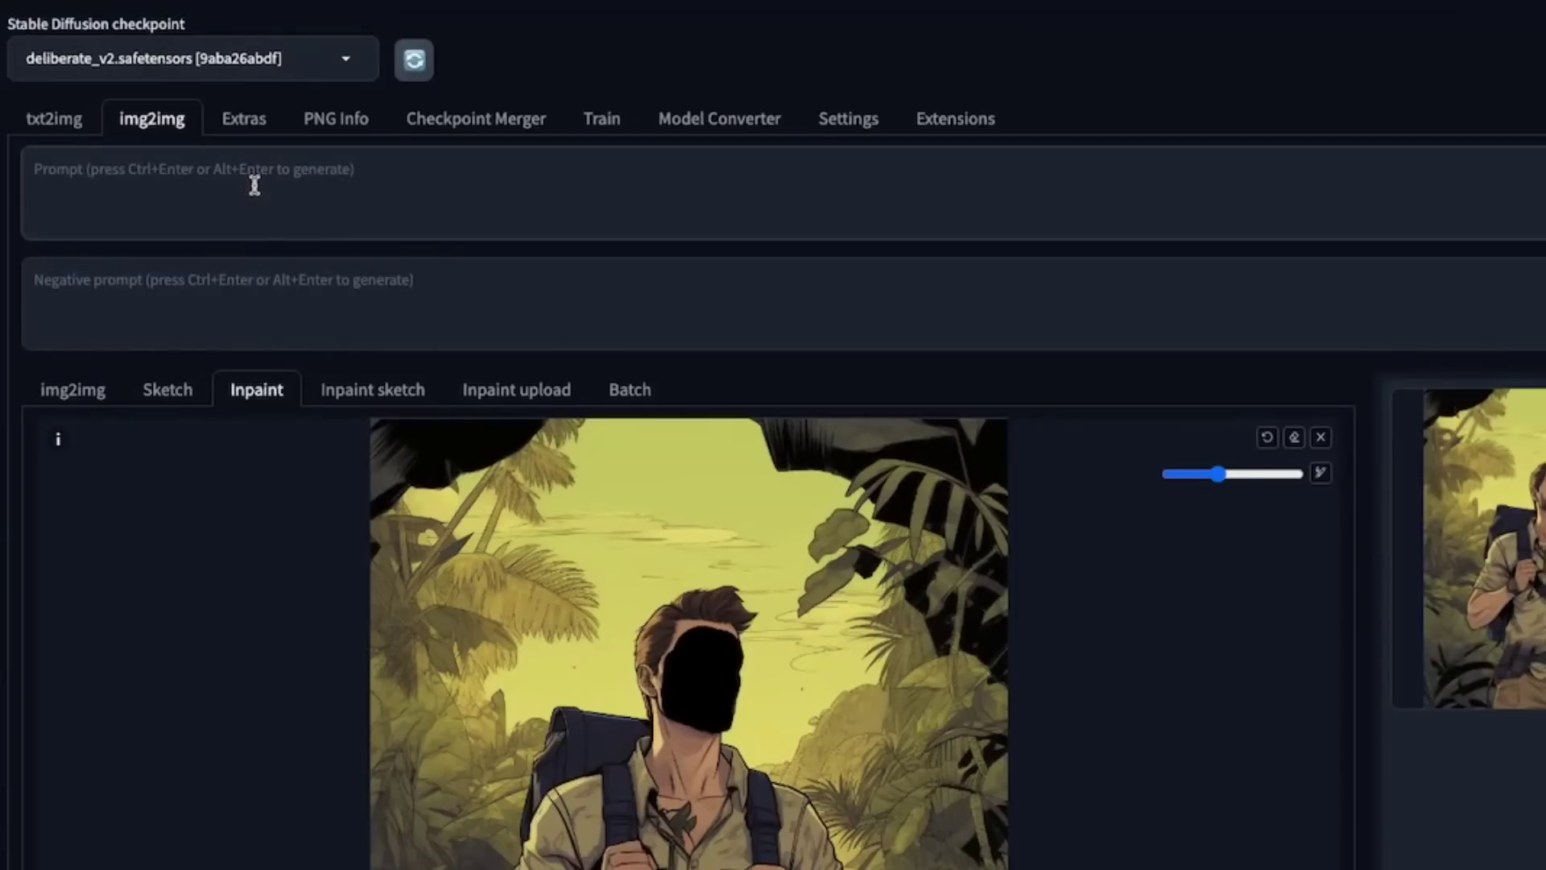
pyautogui.write('graphic novel')
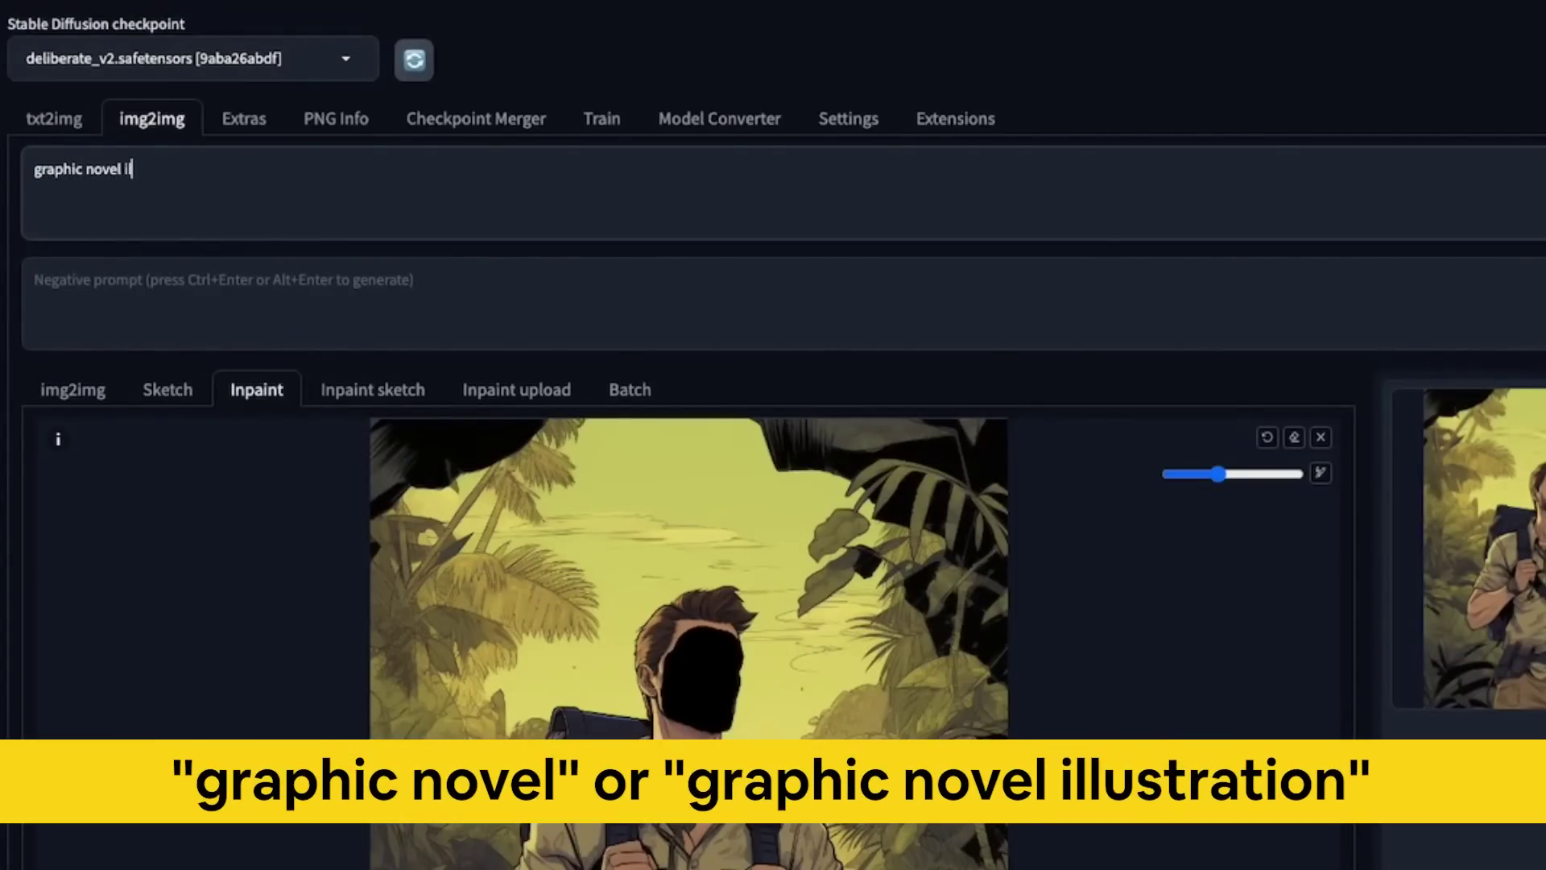
pyautogui.press('BackSpace')
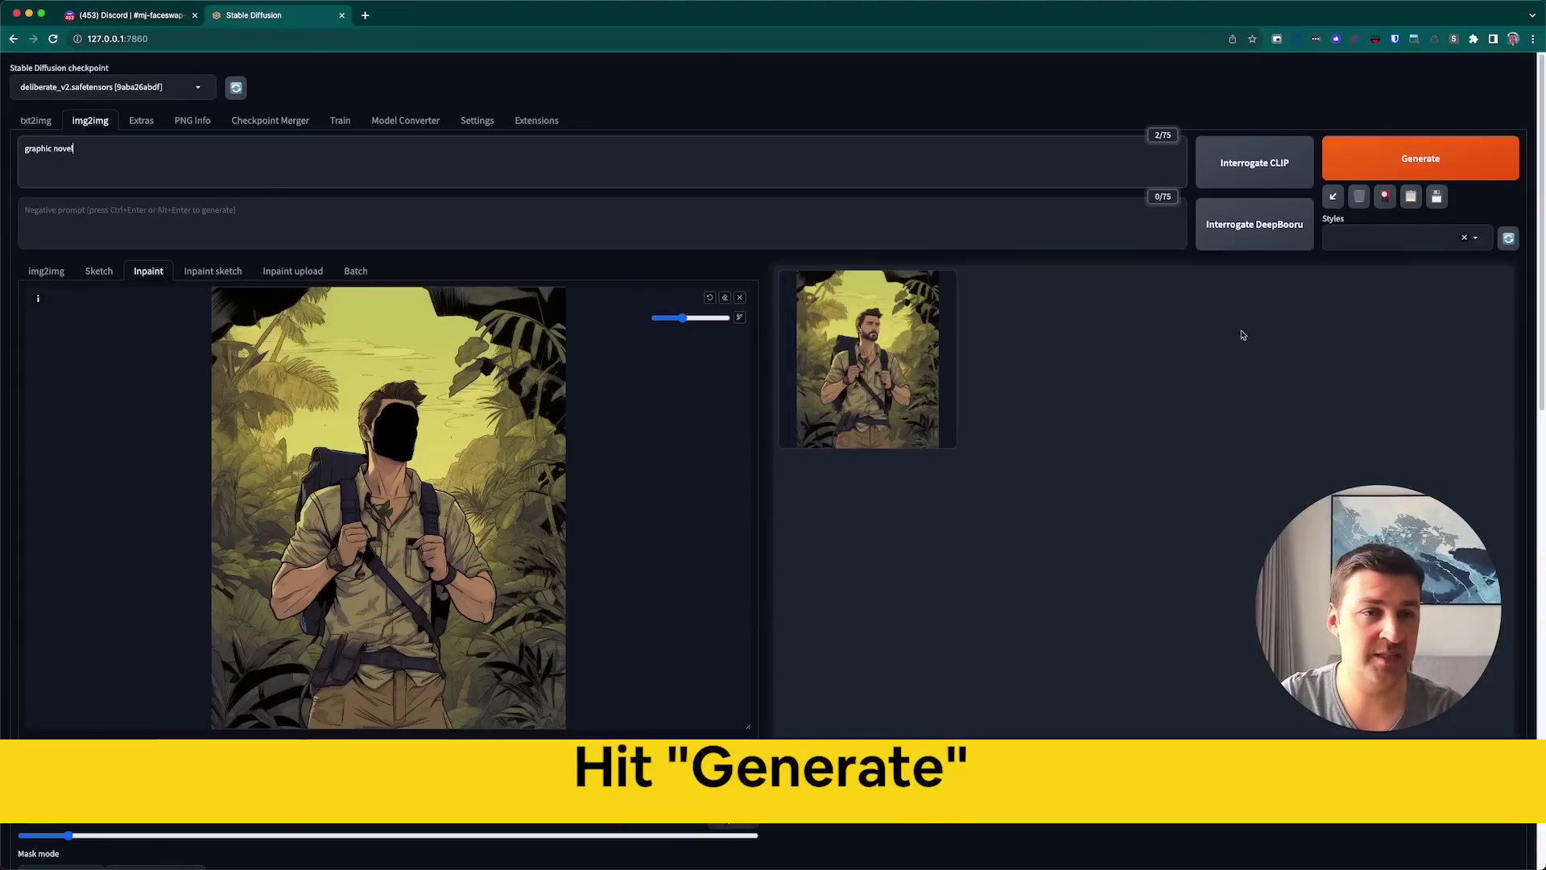
pyautogui.click(1410, 158)
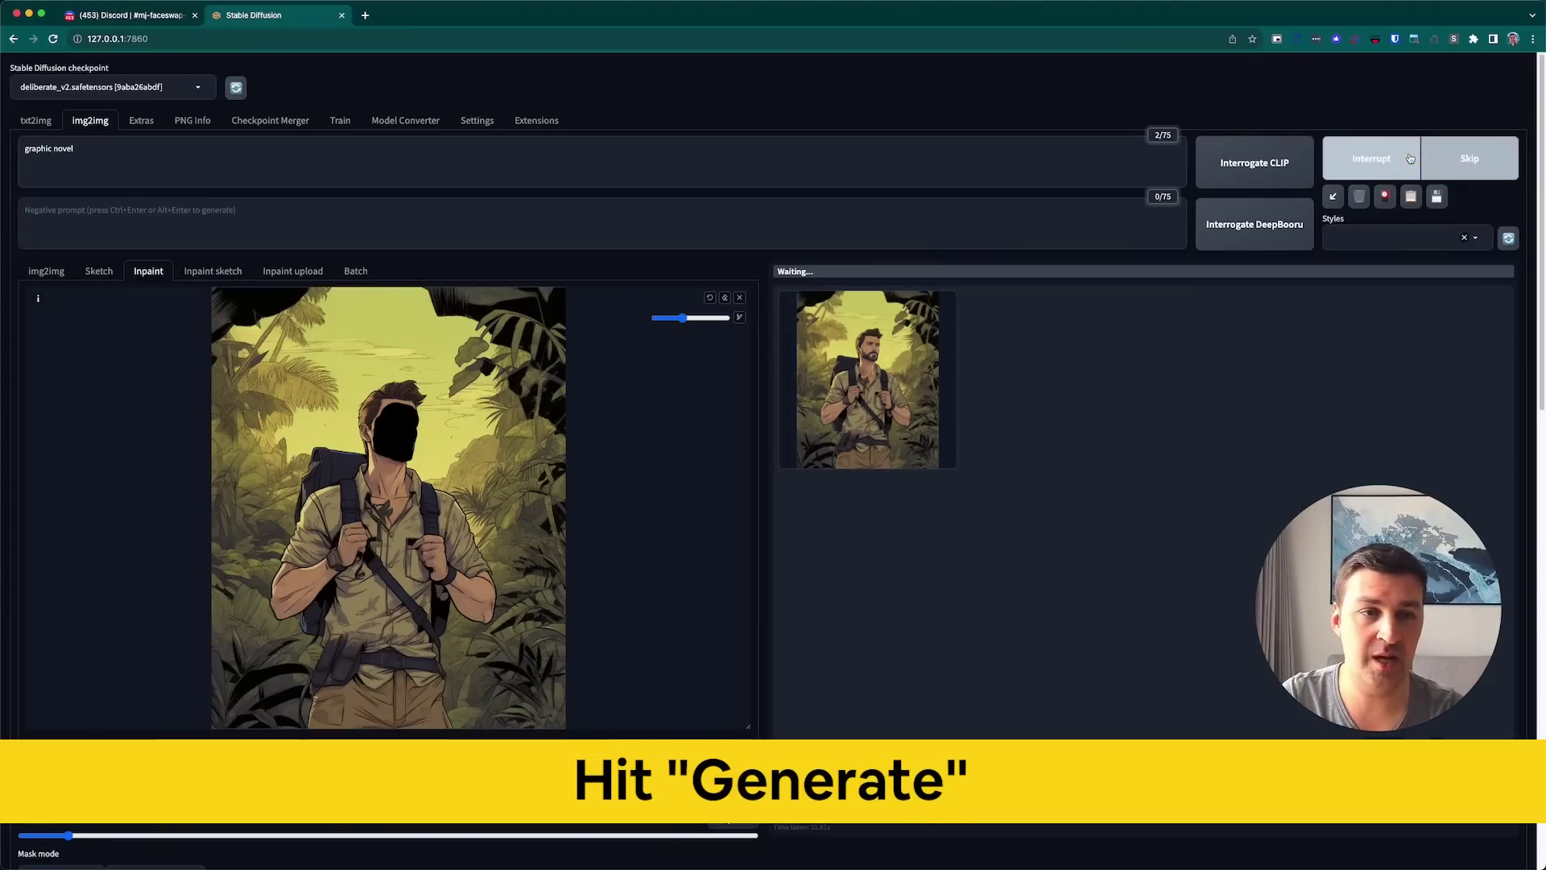